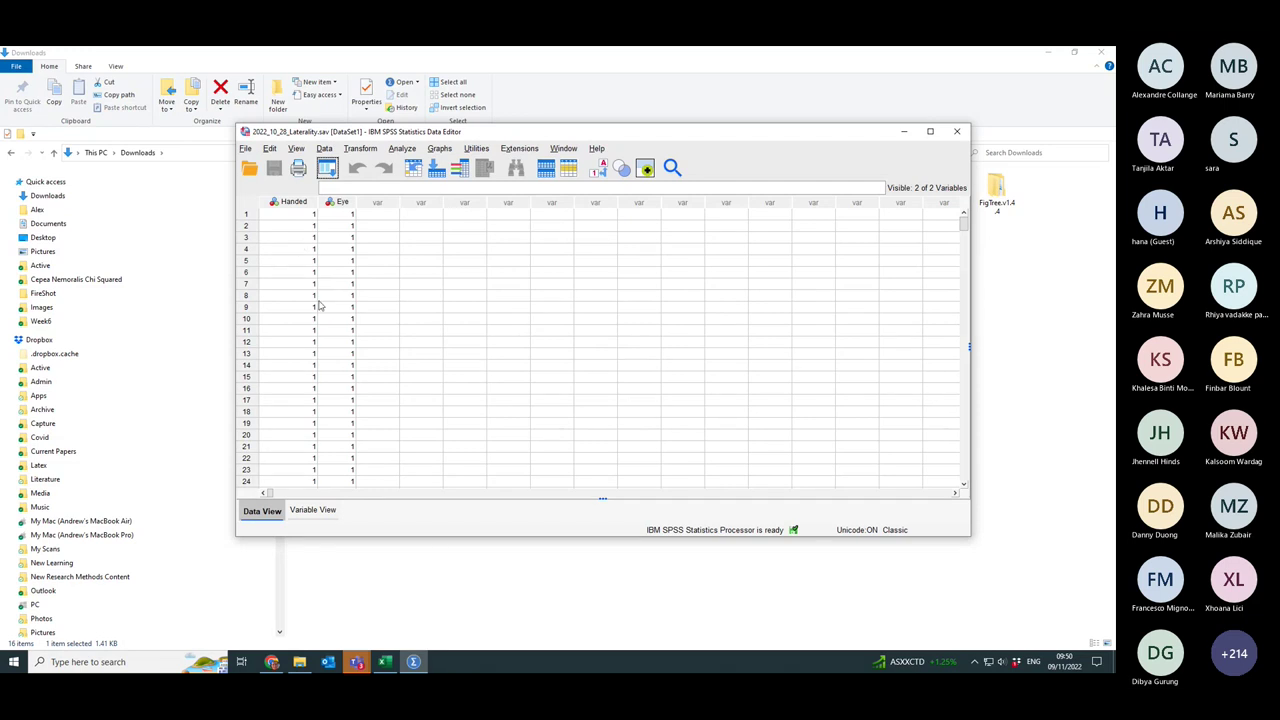
Scroll down through the Handed and Eye rows of the Laterality data in Data View
{"action": "scroll", "coordinate": [319, 305], "scroll_direction": "down", "scroll_amount": 13}
{"action": "scroll", "coordinate": [319, 305], "scroll_direction": "down", "scroll_amount": 20}
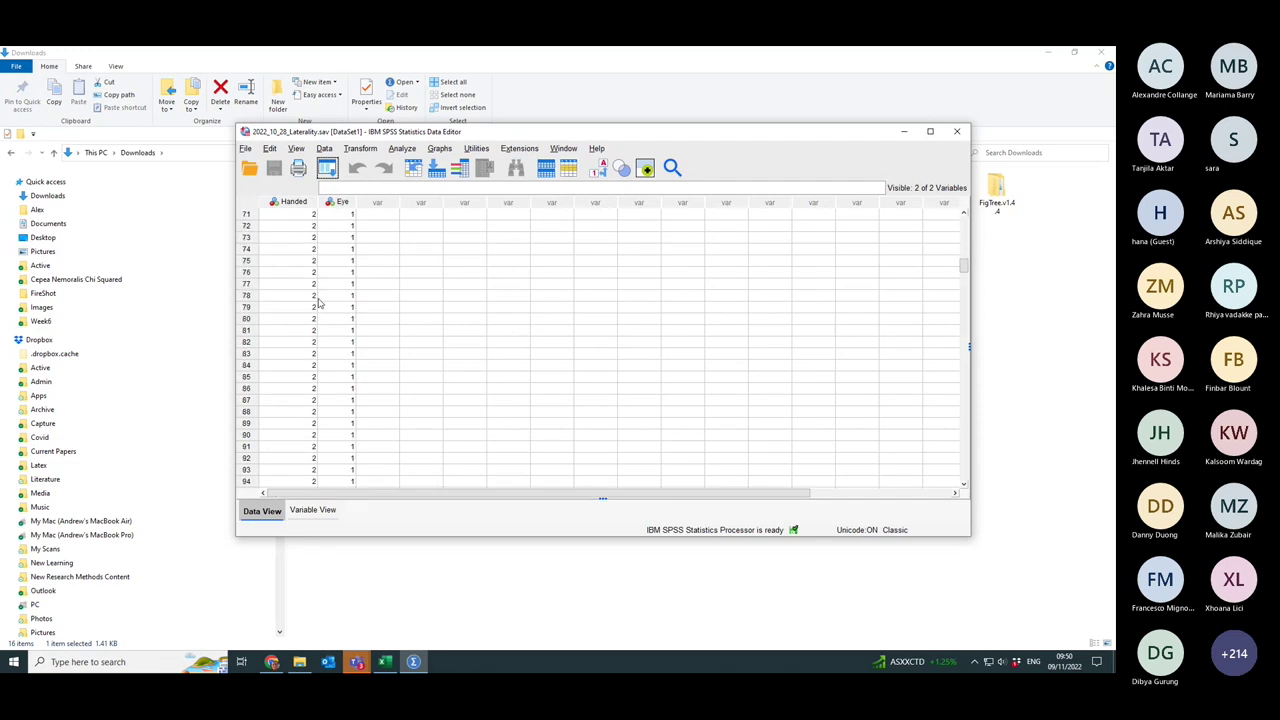
{"action": "scroll", "coordinate": [319, 305], "scroll_direction": "down", "scroll_amount": 20}
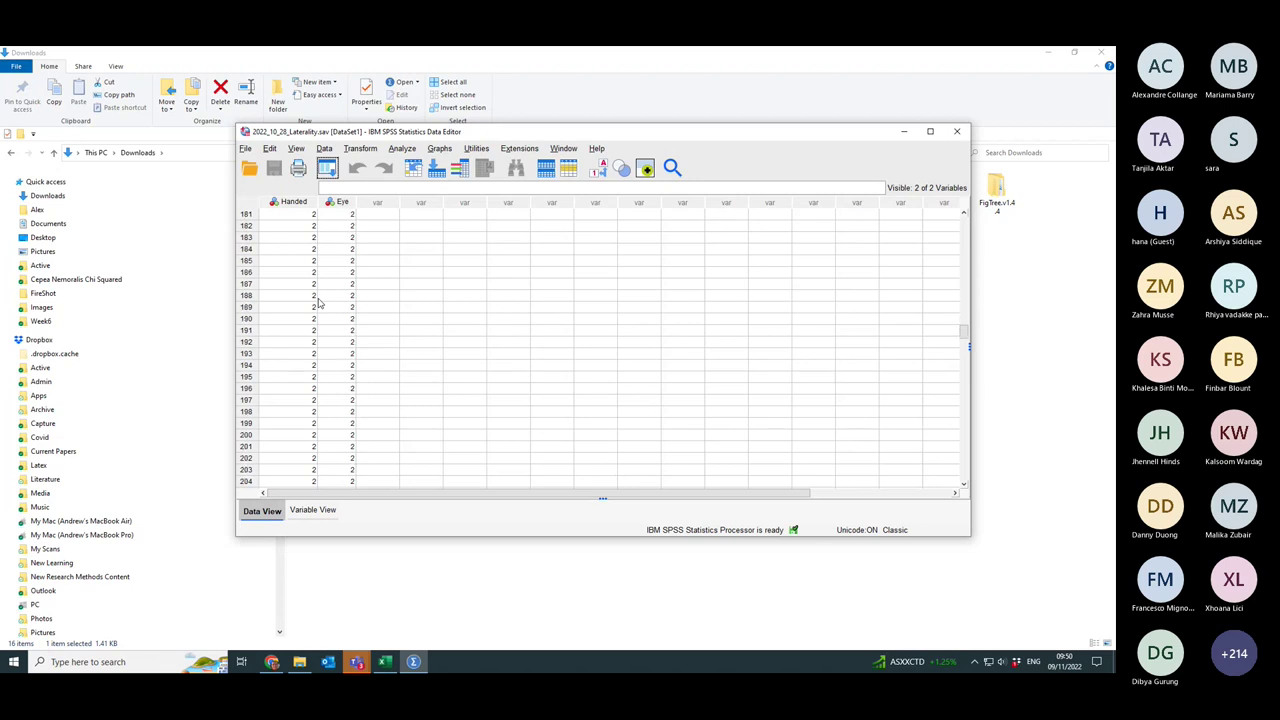
{"action": "scroll", "coordinate": [319, 305], "scroll_direction": "down", "scroll_amount": 20}
In Variable View, confirm that Handed's value labels are 1 = Left and 2 = Right
{"action": "left_click", "coordinate": [319, 511]}
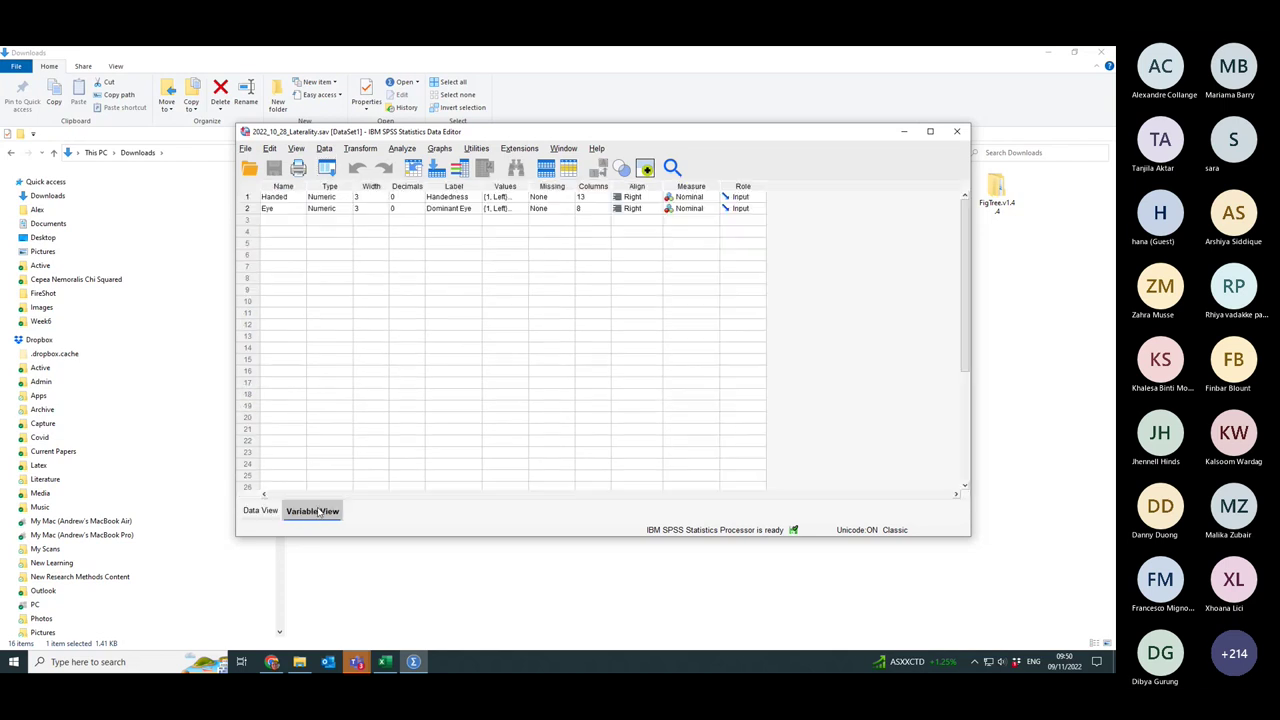
{"action": "left_click", "coordinate": [515, 200]}
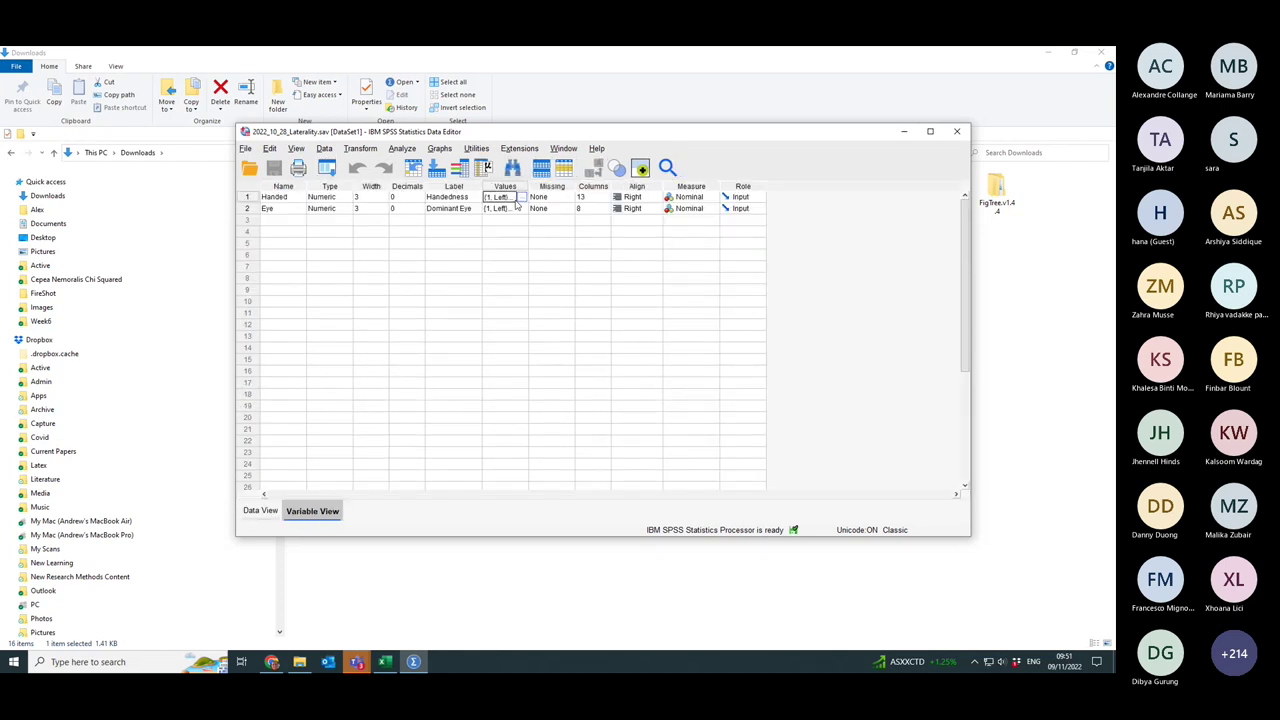
{"action": "left_click", "coordinate": [520, 198]}
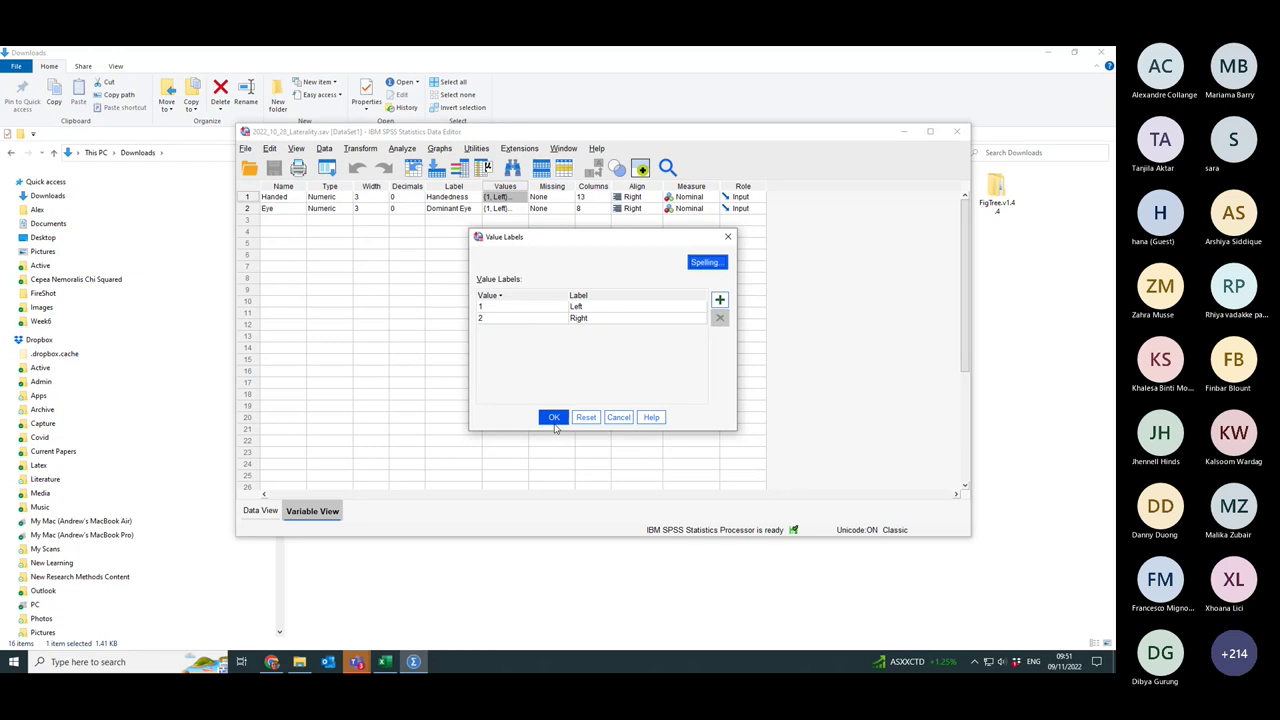
{"action": "left_click", "coordinate": [554, 417]}
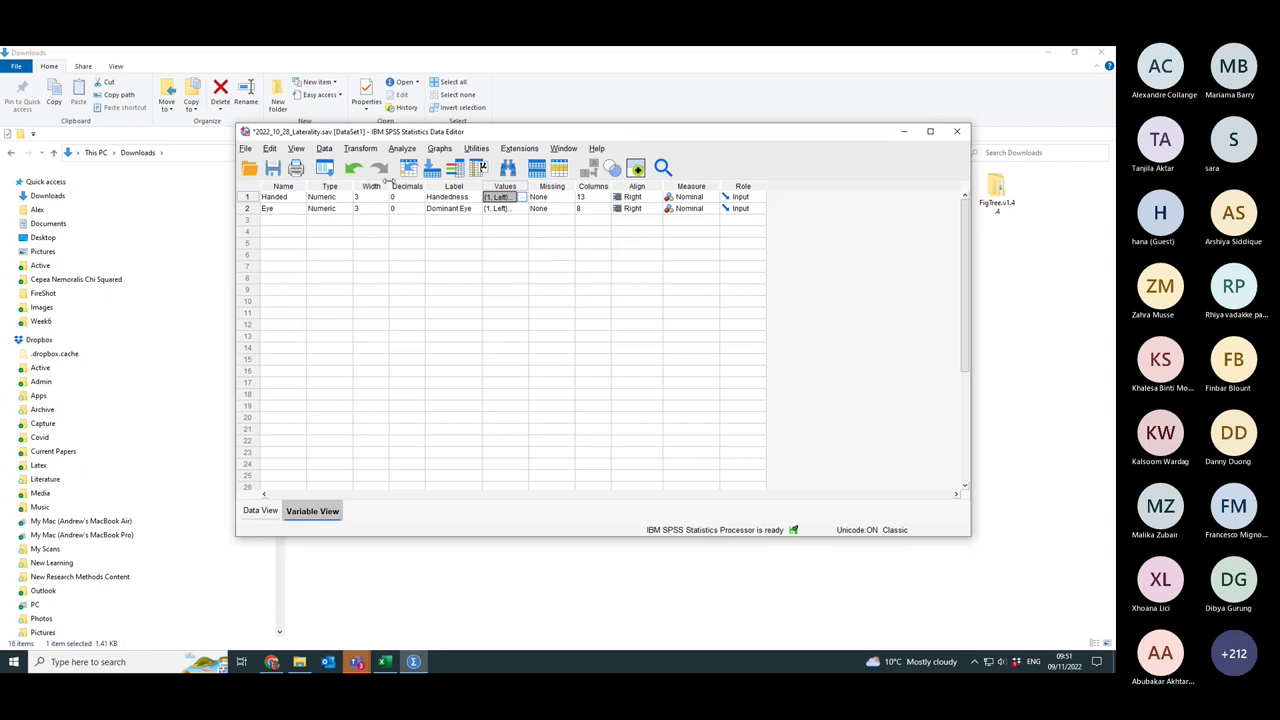
Return to the top of the Data View grid, briefly rechecking Variable View on the way
{"action": "left_click", "coordinate": [260, 511]}
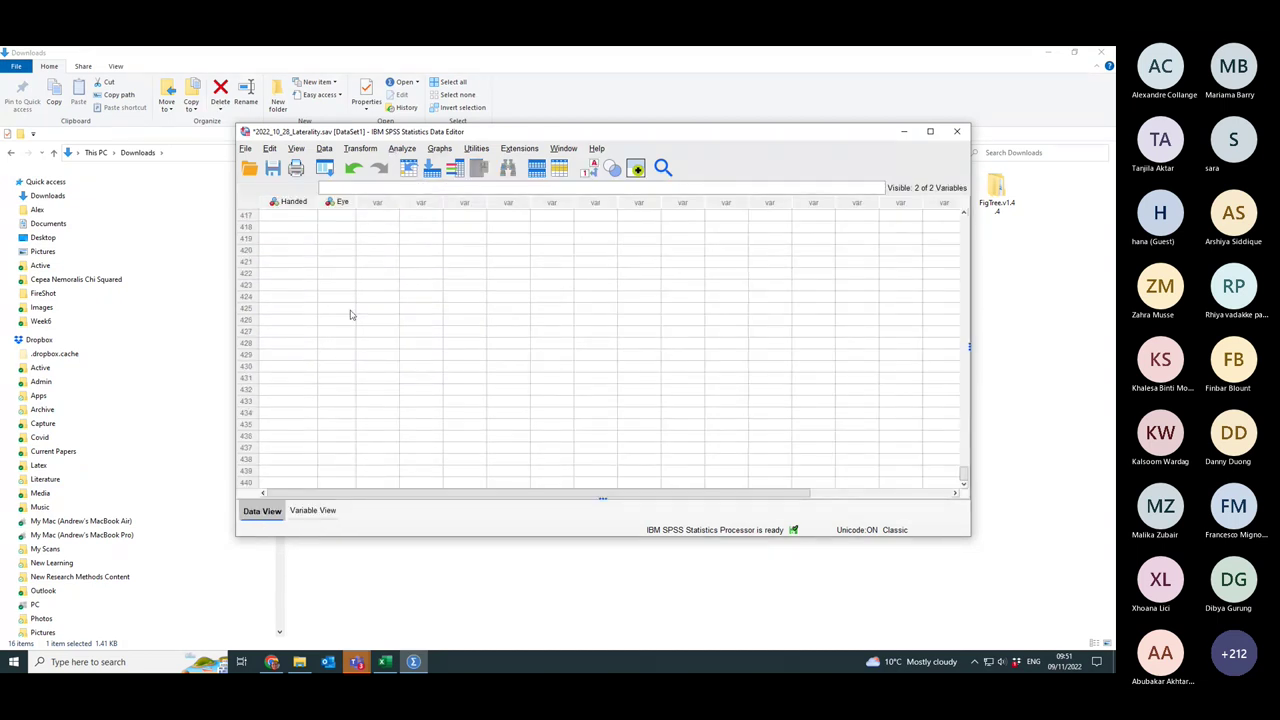
{"action": "scroll", "coordinate": [350, 310], "scroll_direction": "up", "scroll_amount": 20}
{"action": "scroll", "coordinate": [349, 296], "scroll_direction": "up", "scroll_amount": 17}
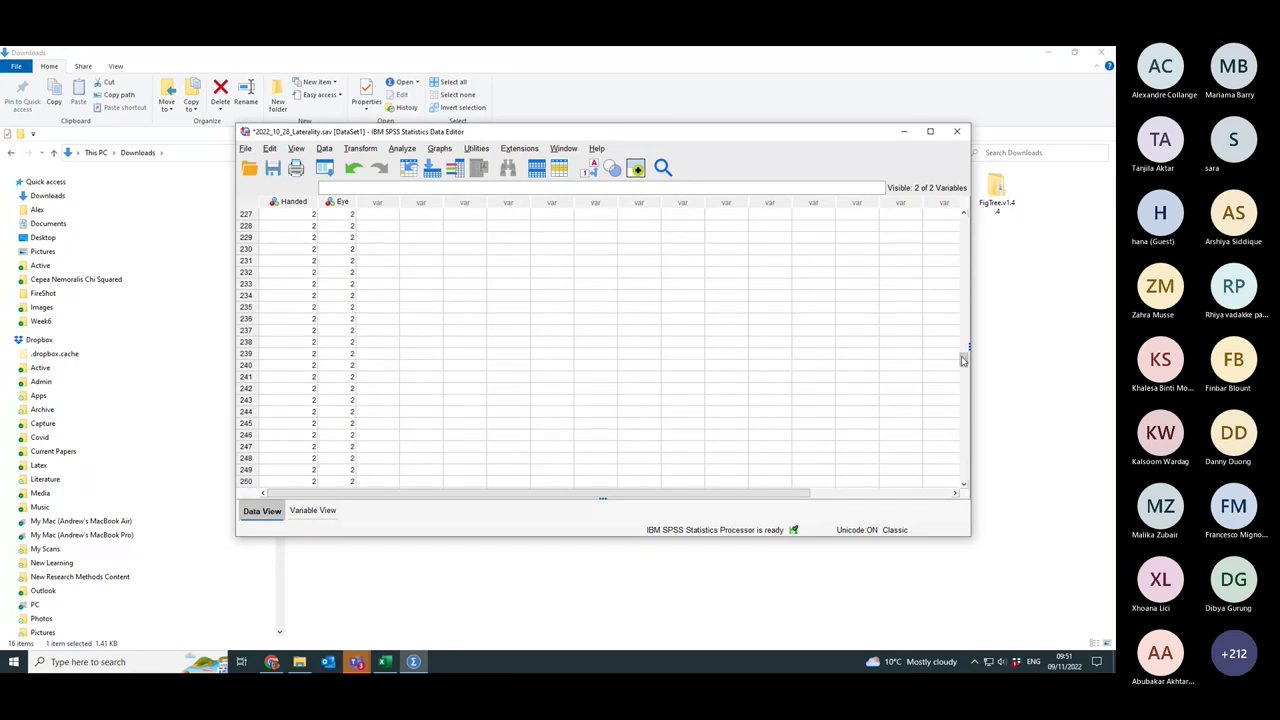
{"action": "left_click_drag", "start_coordinate": [963, 360], "coordinate": [963, 218]}
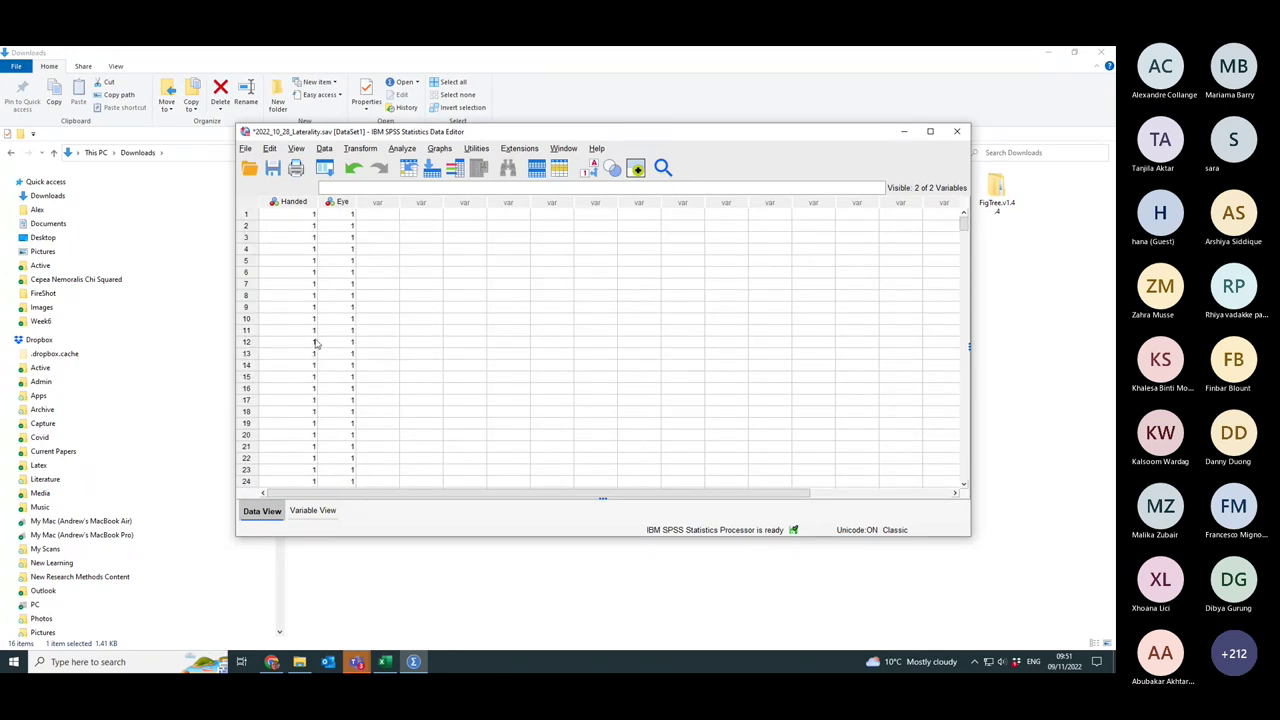
{"action": "left_click", "coordinate": [310, 511]}
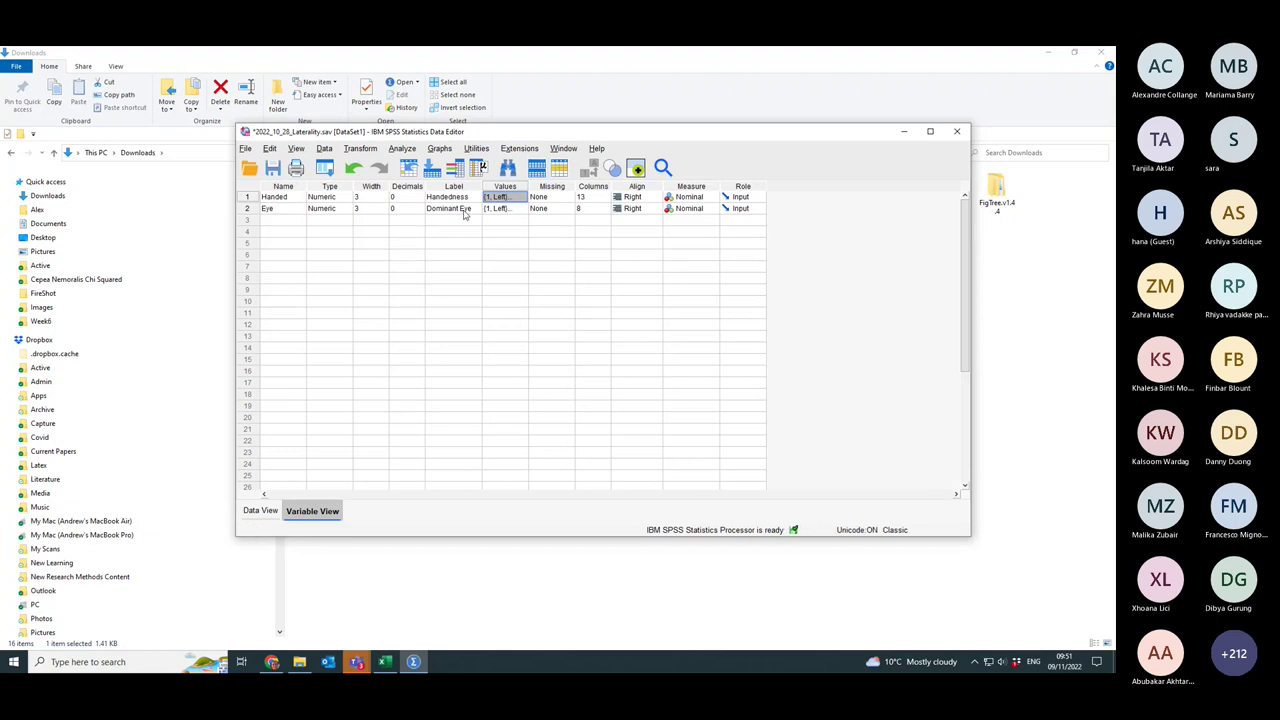
{"action": "left_click", "coordinate": [255, 513]}
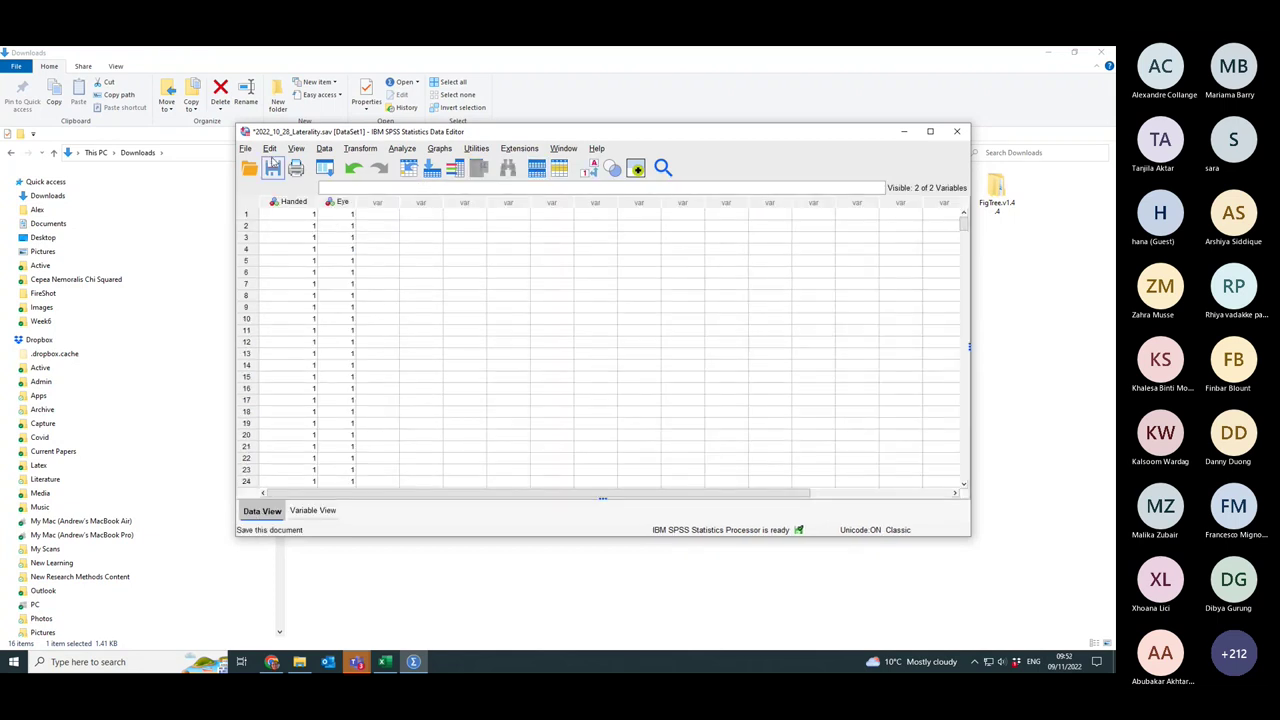
Turn on Value Labels and scroll through the 400 cases now shown as Left/Right
{"action": "left_click", "coordinate": [296, 149]}
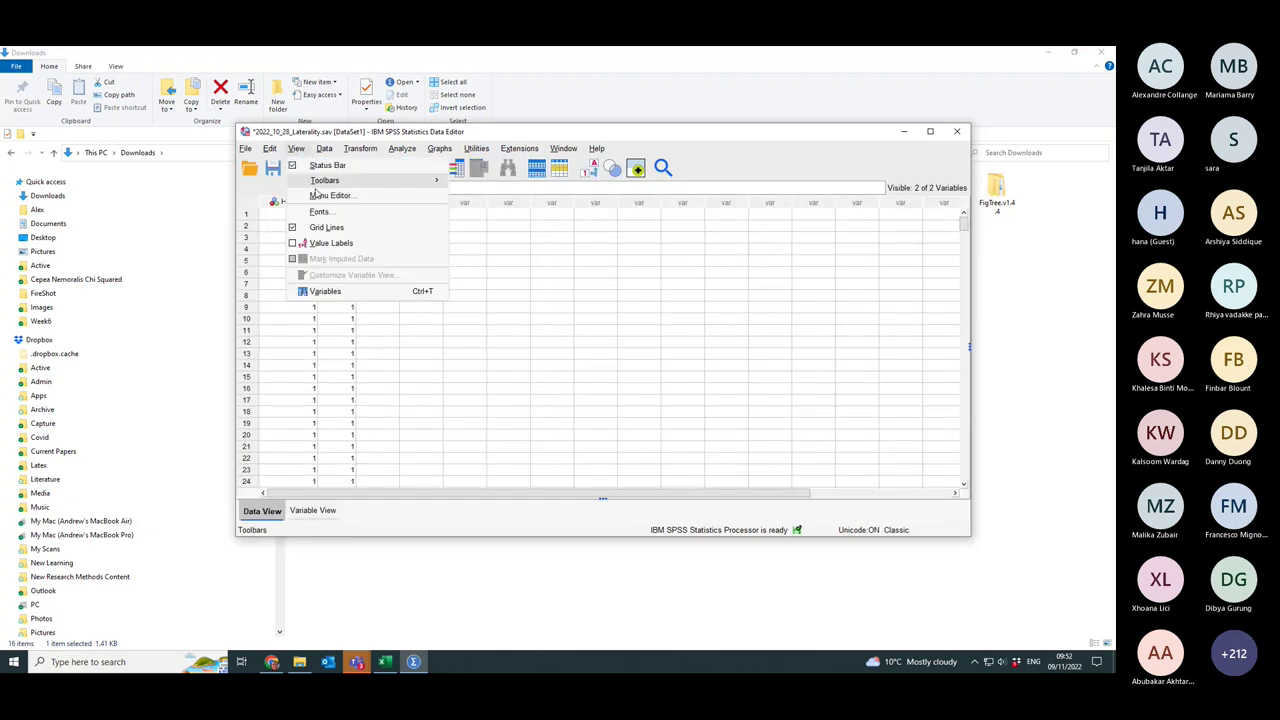
{"action": "left_click", "coordinate": [330, 243]}
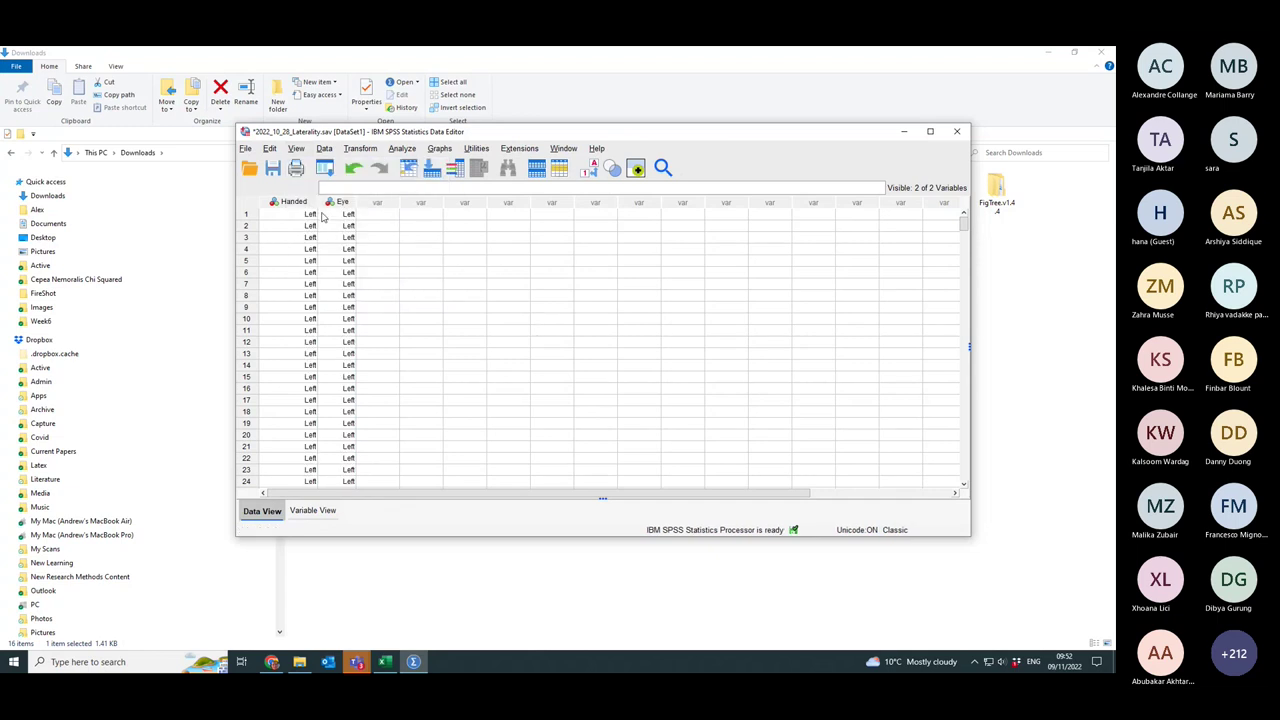
{"action": "scroll", "coordinate": [345, 405], "scroll_direction": "down", "scroll_amount": 10}
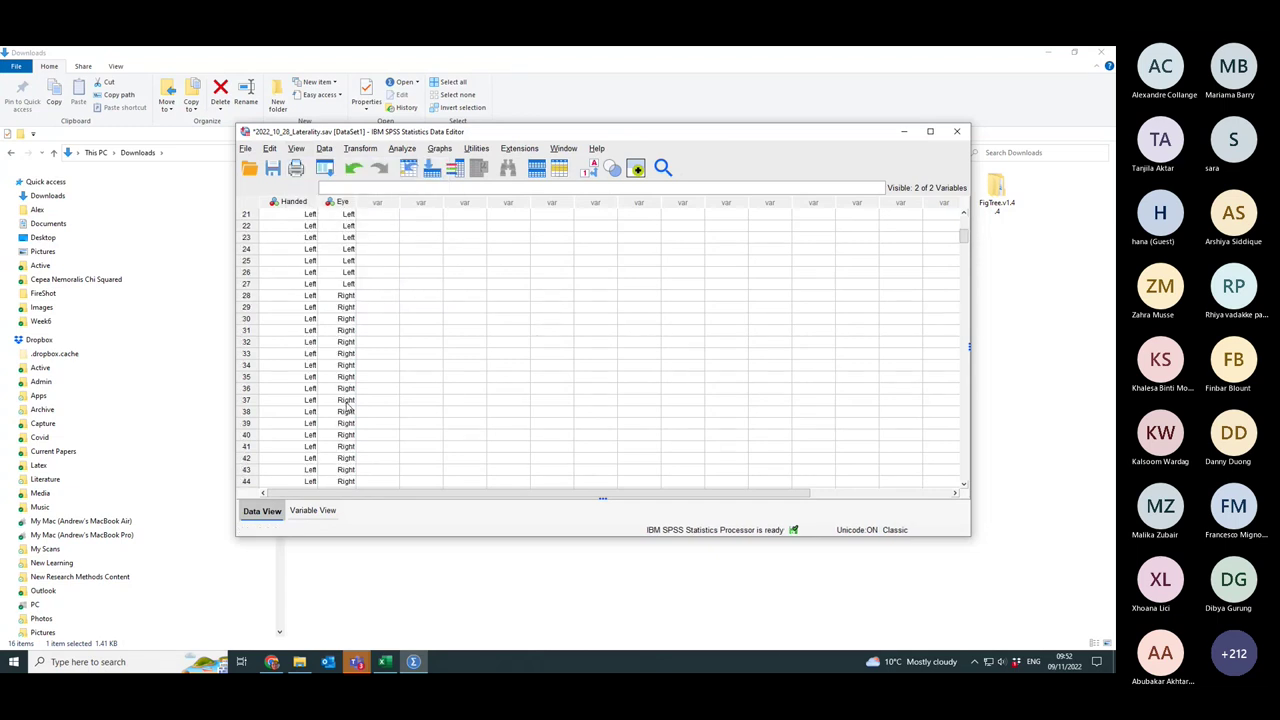
{"action": "scroll", "coordinate": [303, 377], "scroll_direction": "down", "scroll_amount": 7}
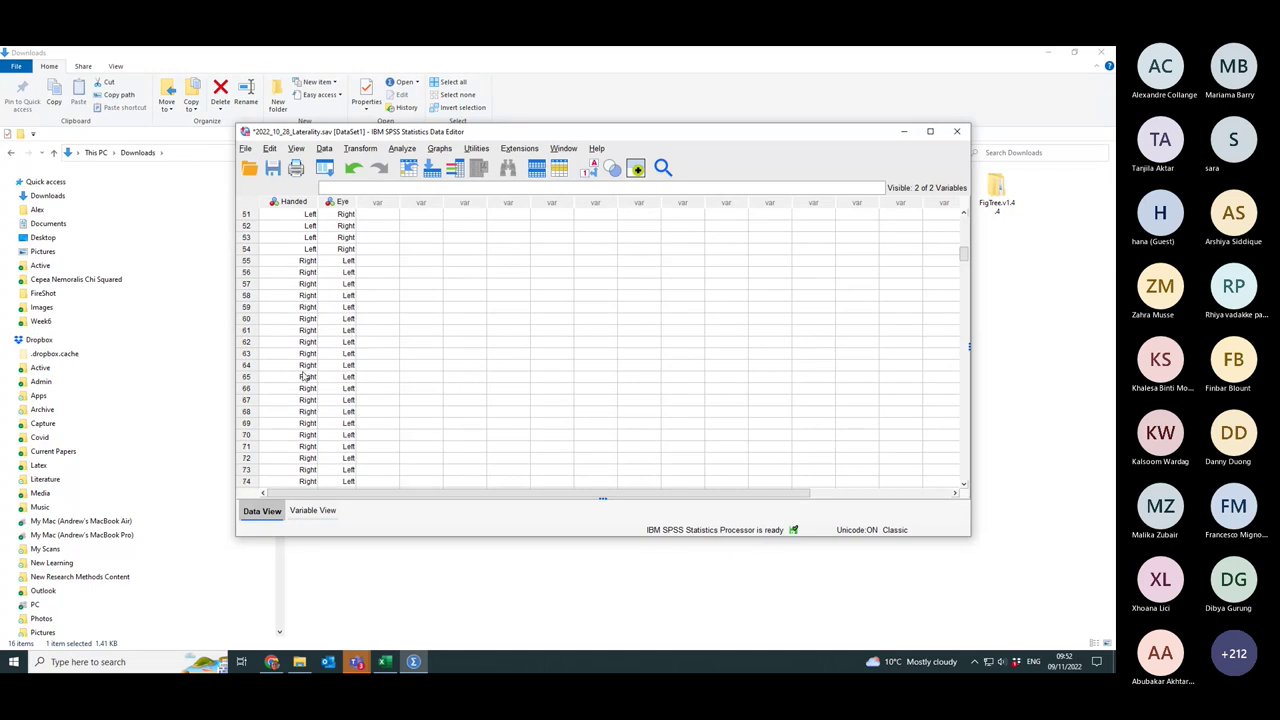
{"action": "scroll", "coordinate": [357, 365], "scroll_direction": "down", "scroll_amount": 20}
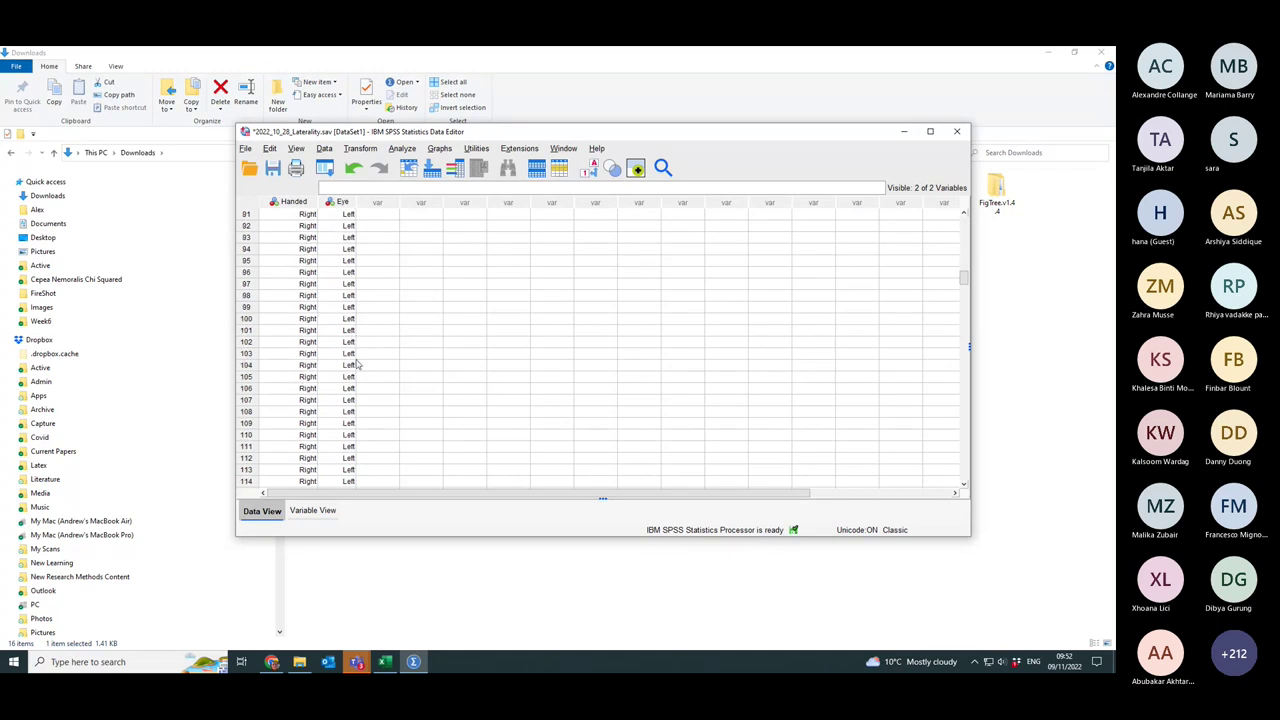
{"action": "scroll", "coordinate": [340, 388], "scroll_direction": "down", "scroll_amount": 13}
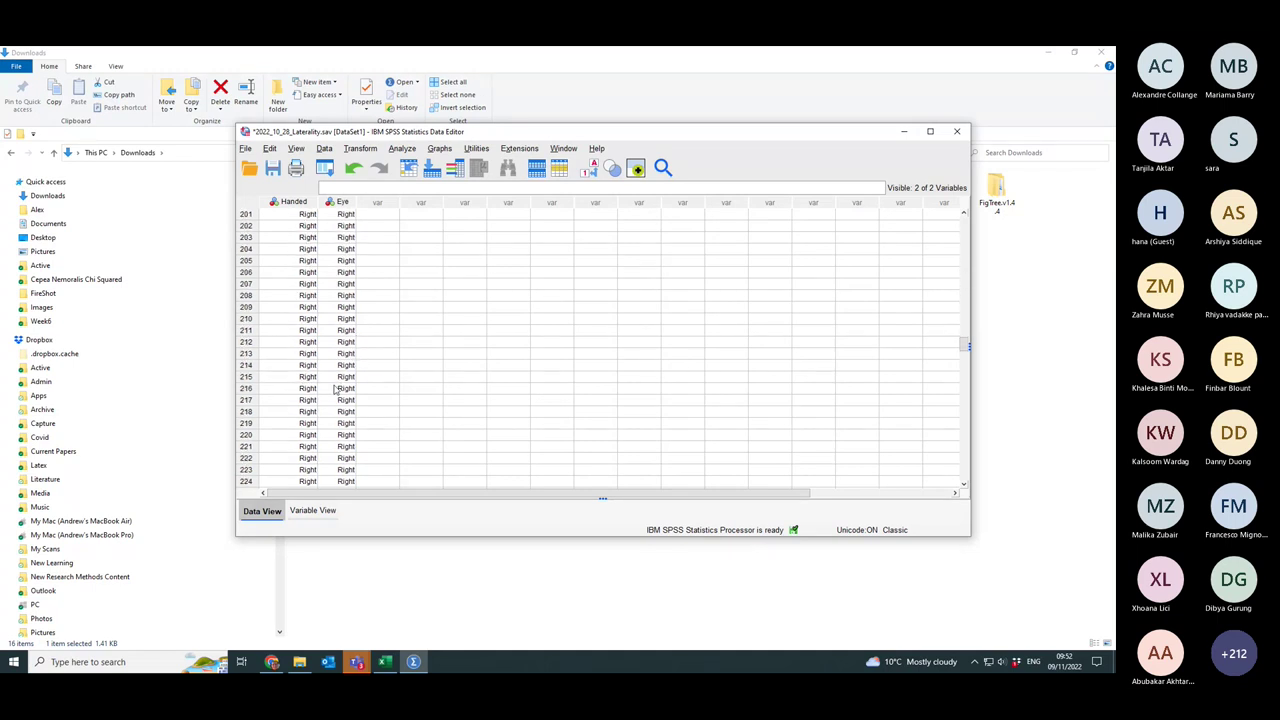
{"action": "scroll", "coordinate": [338, 389], "scroll_direction": "down", "scroll_amount": 20}
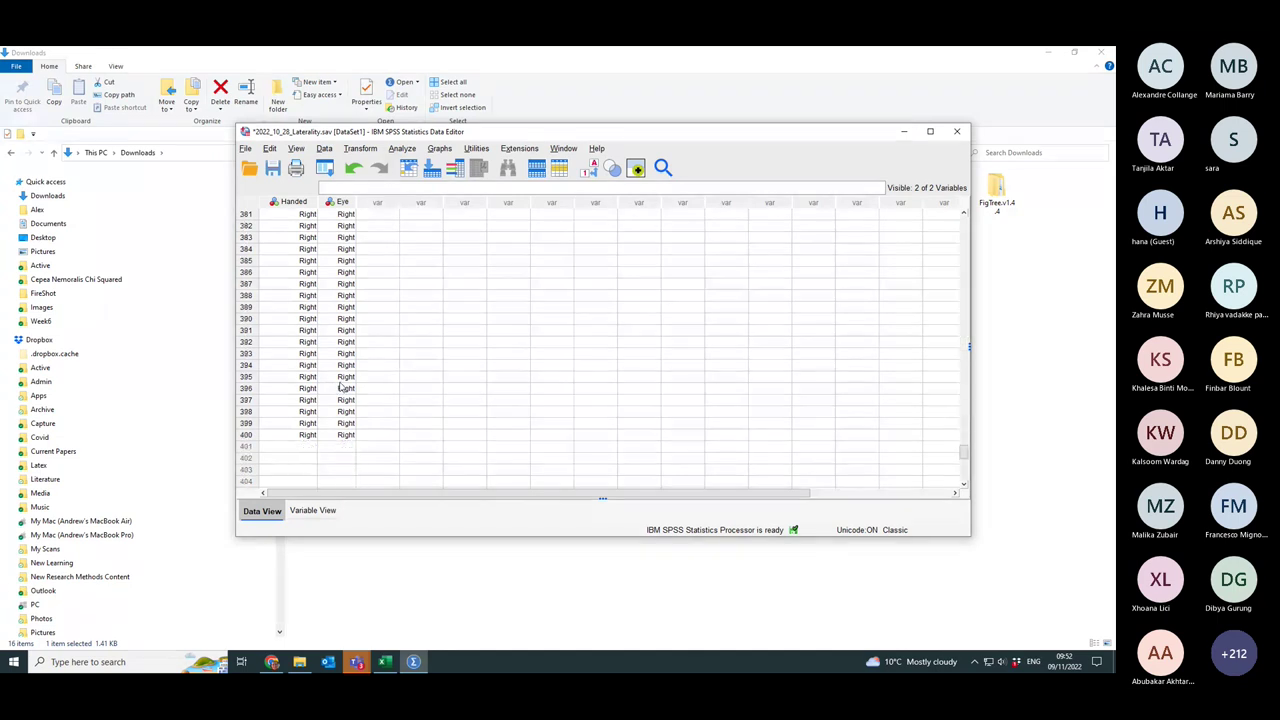
Run Crosstabs with Handedness in rows, Dominant Eye in columns, and the Chi-square statistic
{"action": "left_click", "coordinate": [401, 149]}
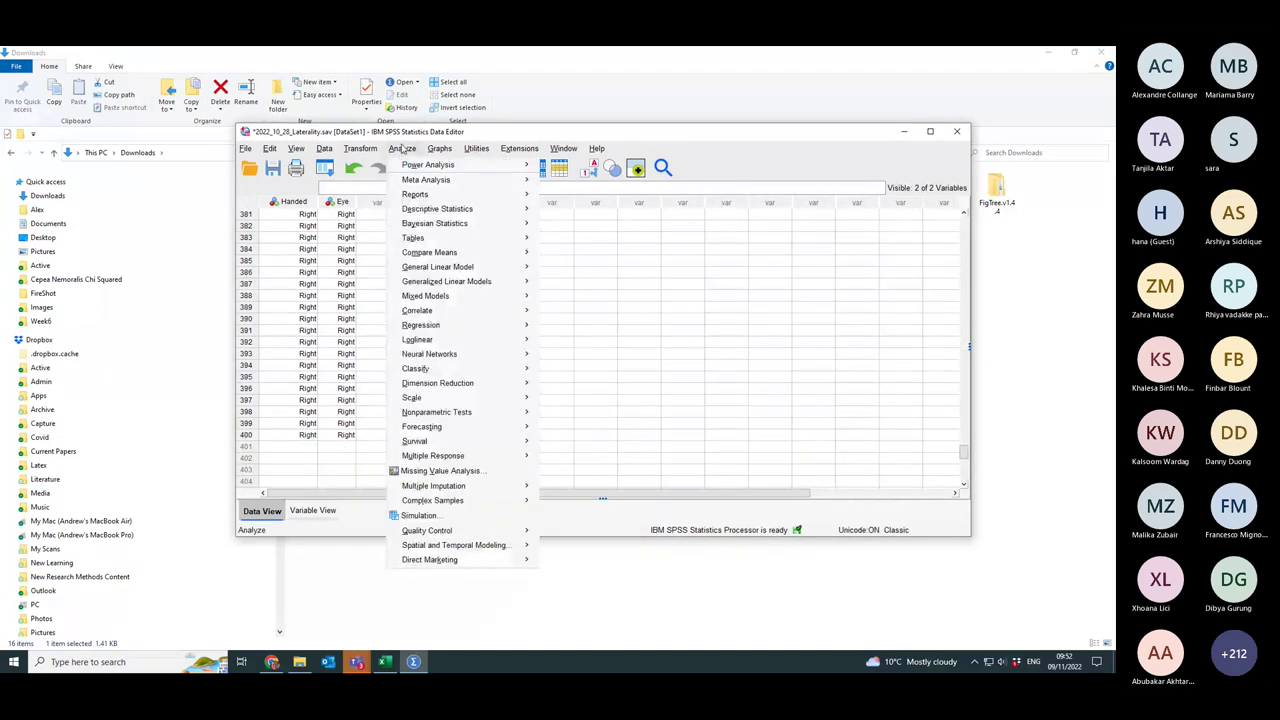
{"action": "mouse_move", "coordinate": [430, 210]}
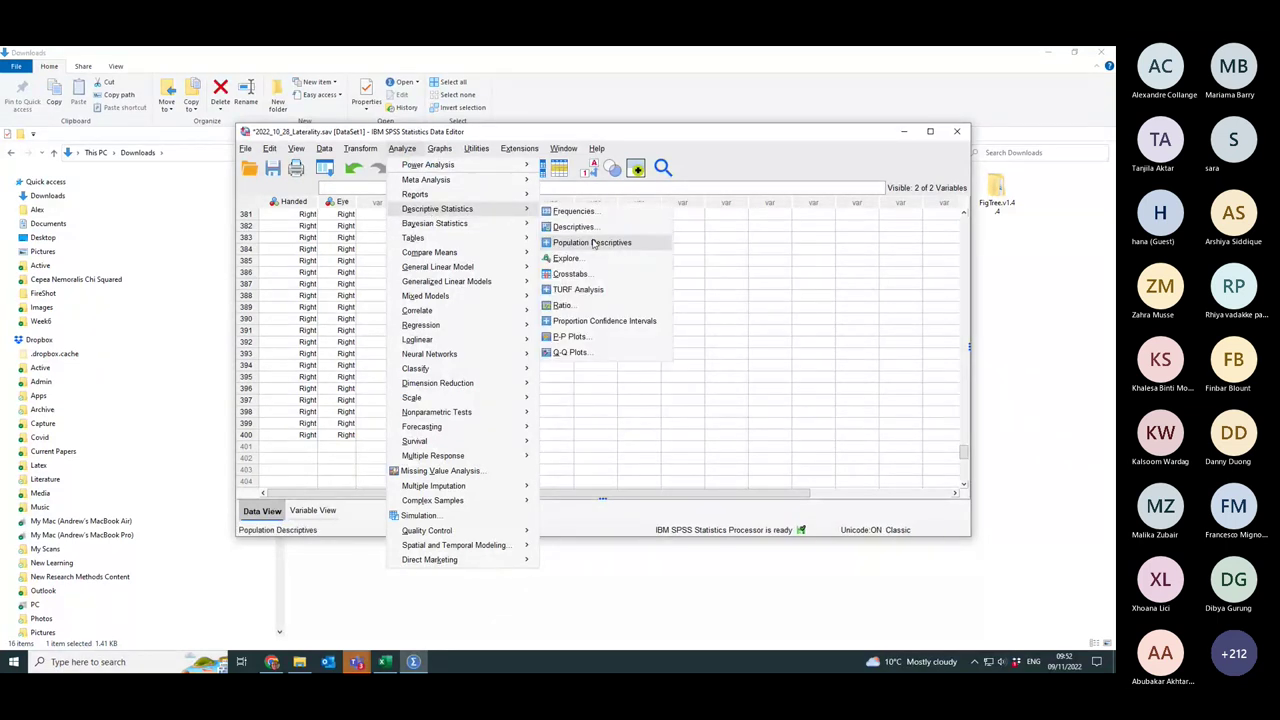
{"action": "left_click", "coordinate": [570, 274]}
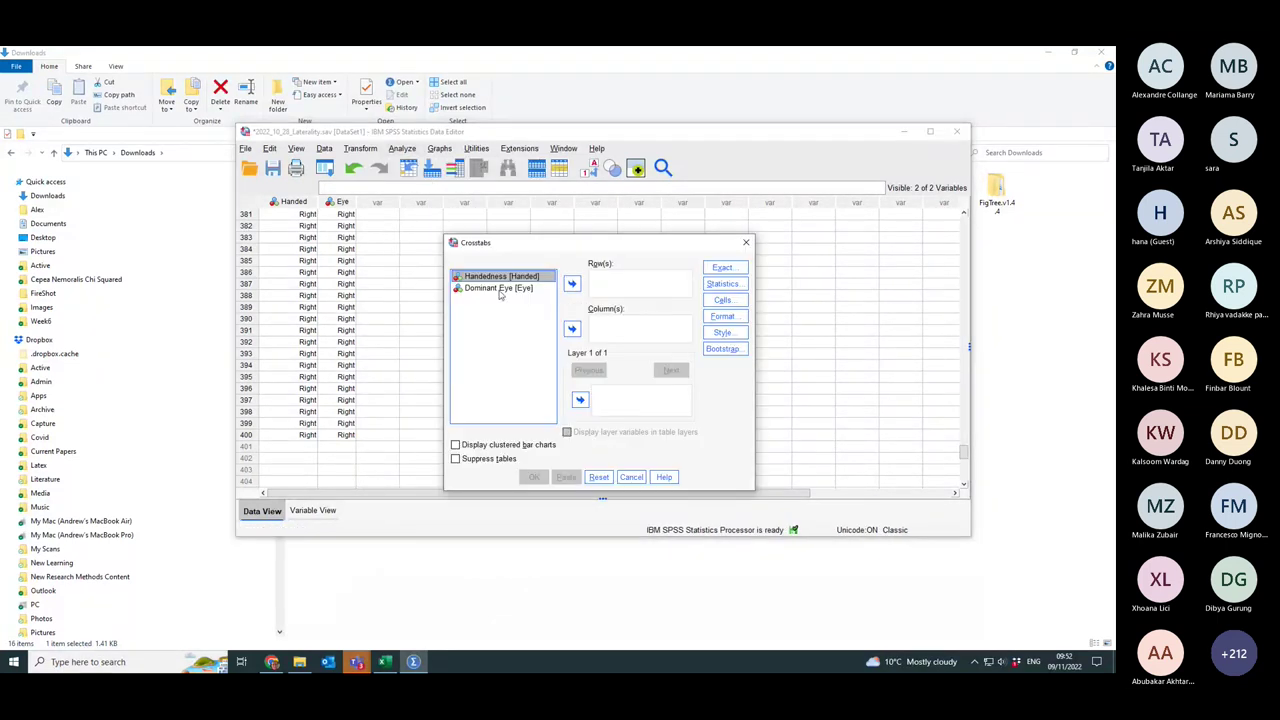
{"action": "left_click", "coordinate": [571, 284]}
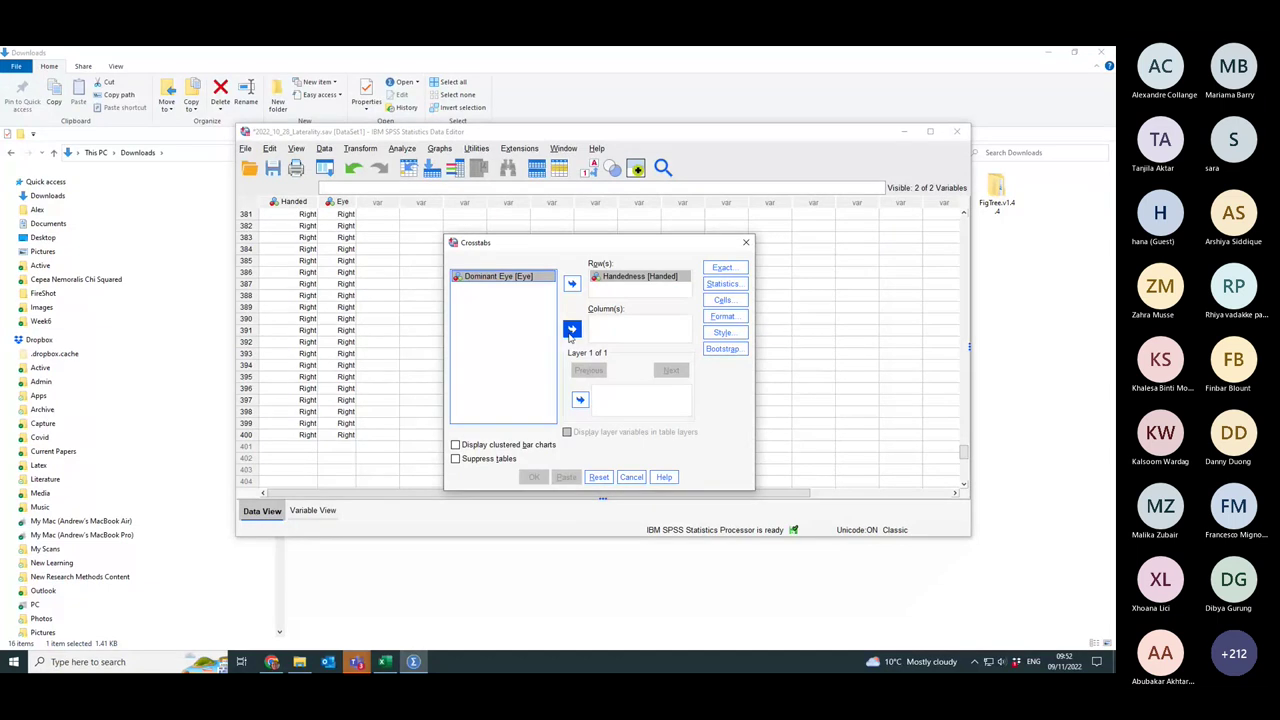
{"action": "left_click", "coordinate": [570, 333]}
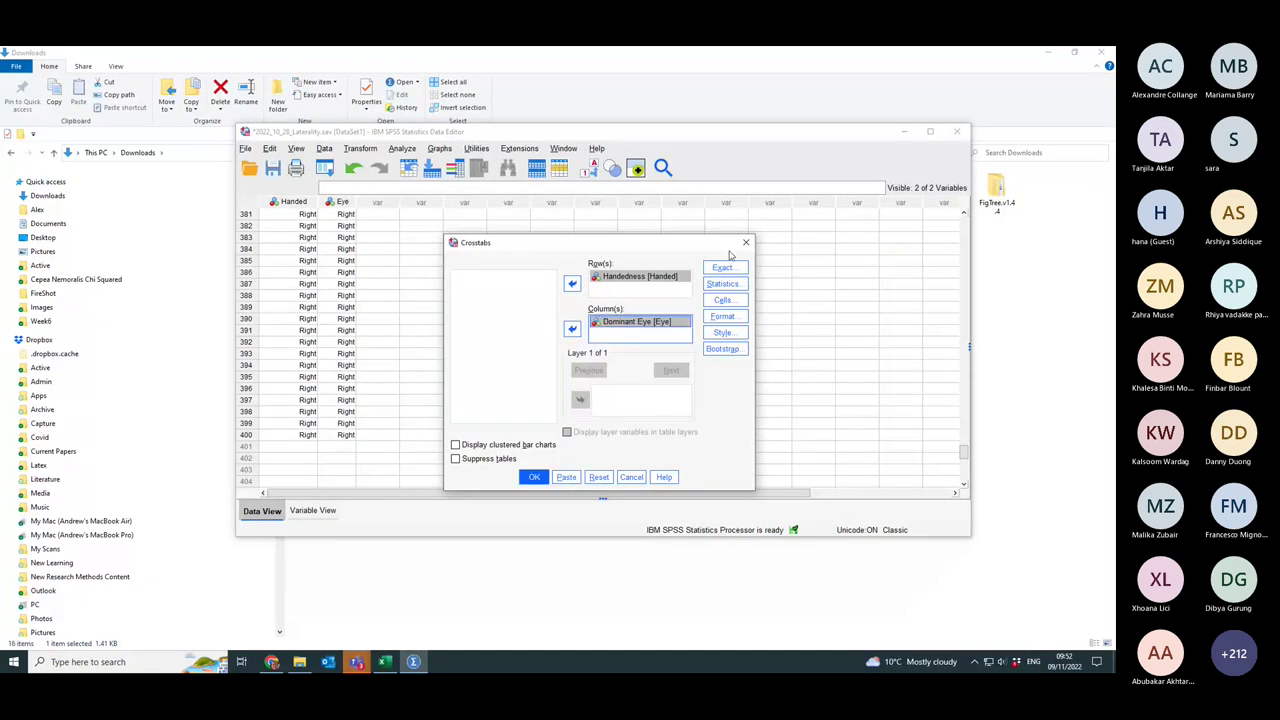
{"action": "left_click", "coordinate": [723, 284]}
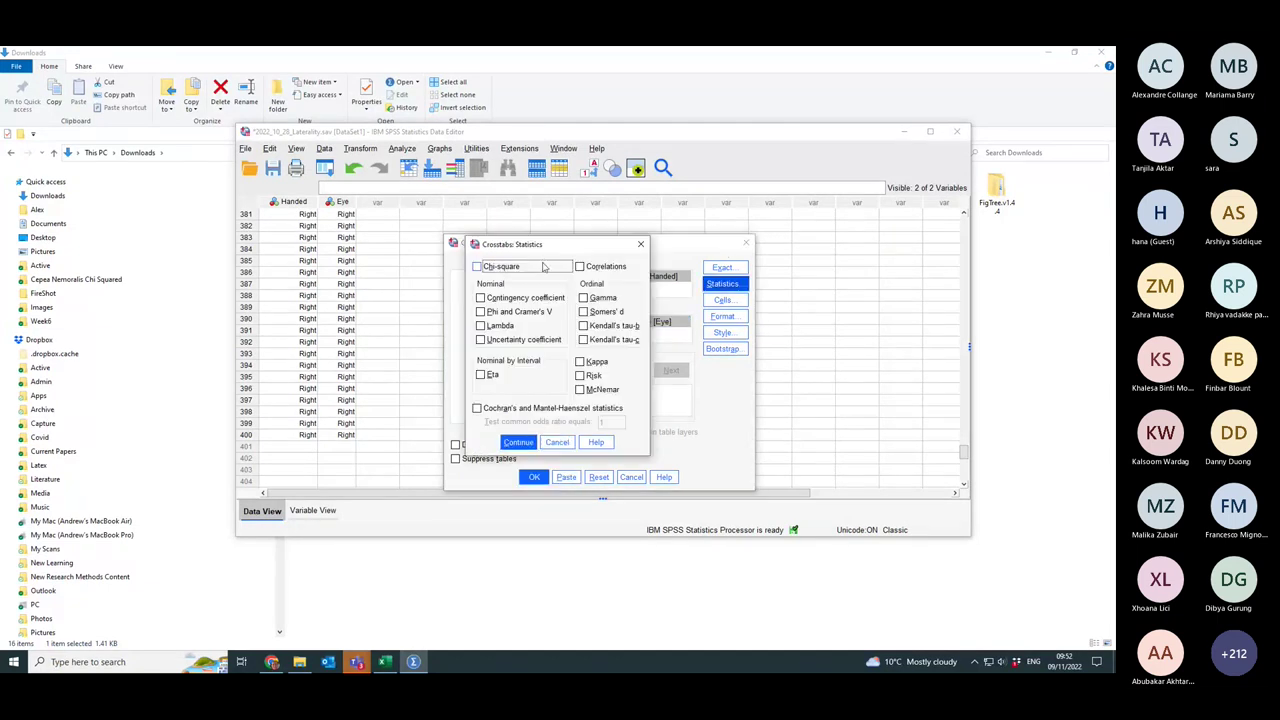
{"action": "left_click", "coordinate": [478, 267]}
{"action": "left_click", "coordinate": [519, 443]}
{"action": "left_click", "coordinate": [534, 477]}
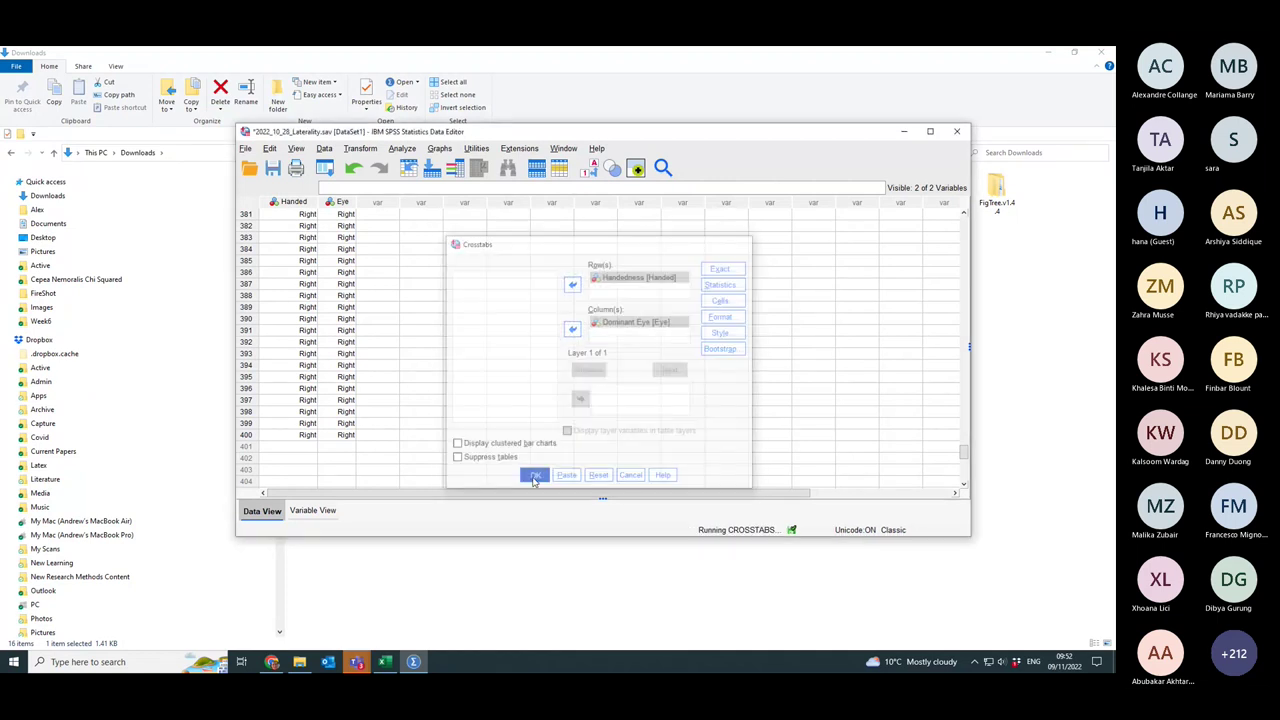
Inspect the Case Processing Summary, crosstabulation and Chi-Square Tests tables in the output
{"action": "left_click", "coordinate": [366, 248]}
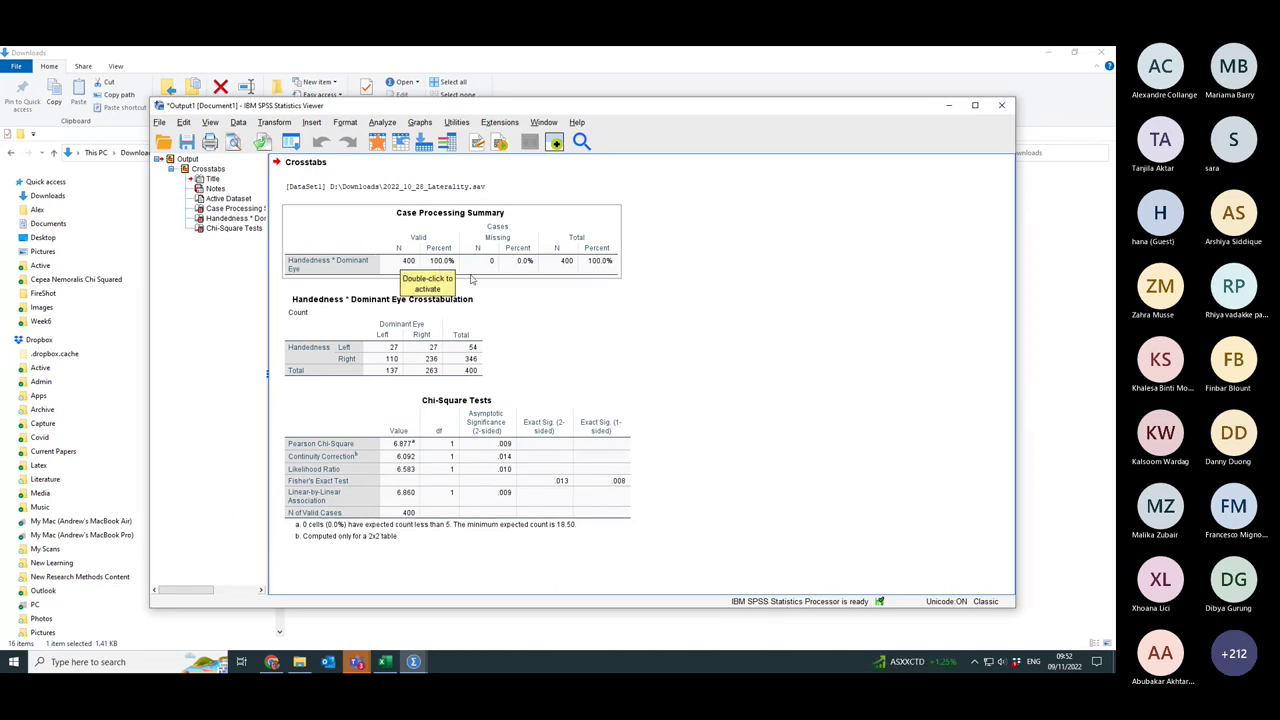
{"action": "left_click", "coordinate": [380, 372]}
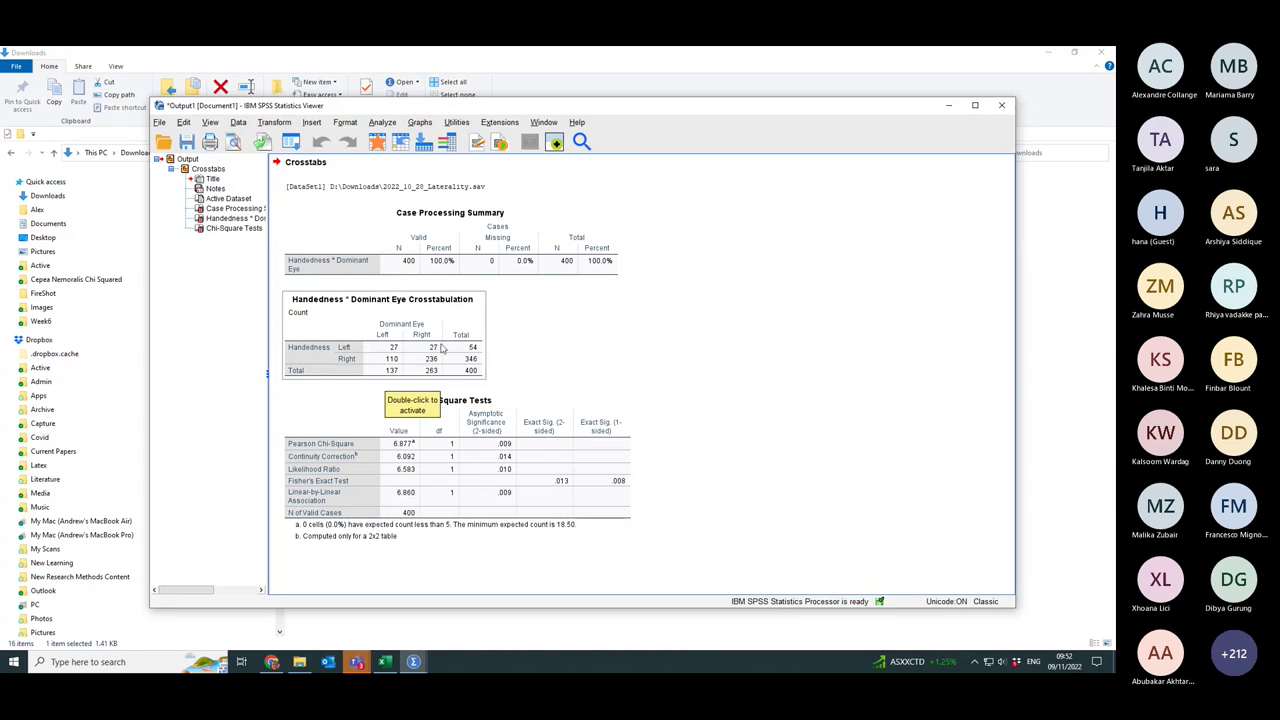
{"action": "left_click", "coordinate": [678, 484]}
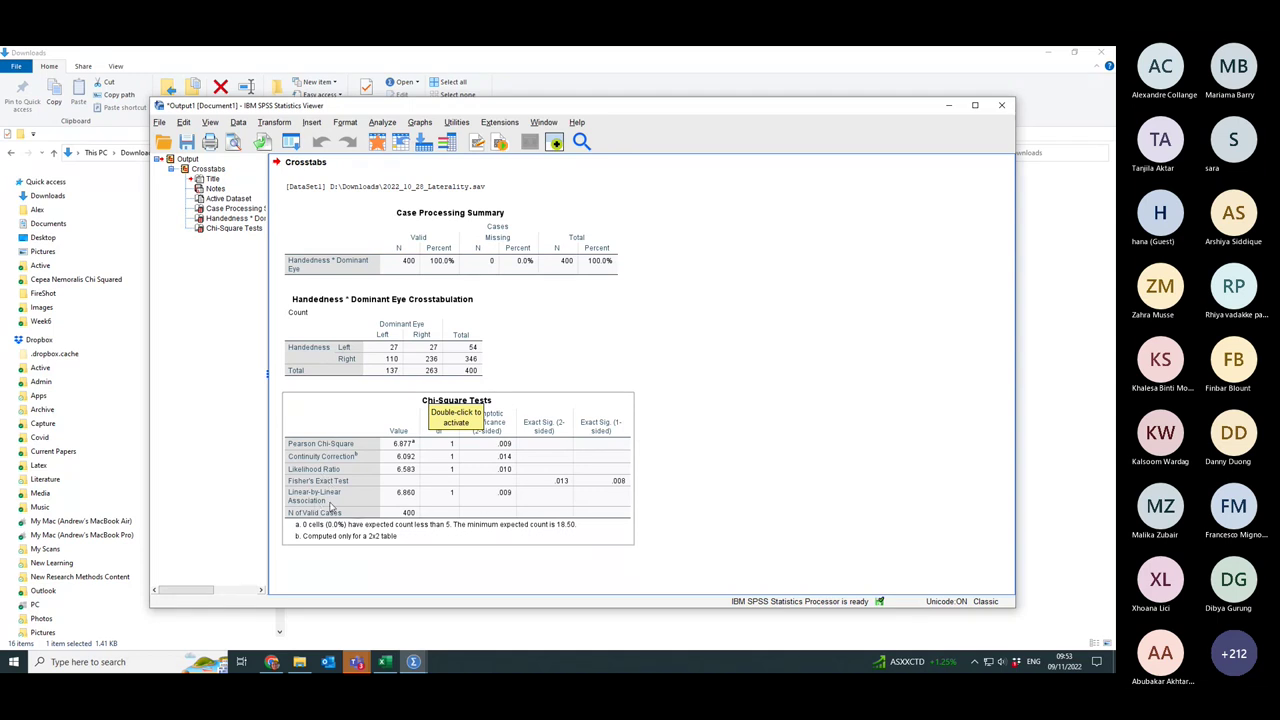
{"action": "left_click", "coordinate": [310, 458]}
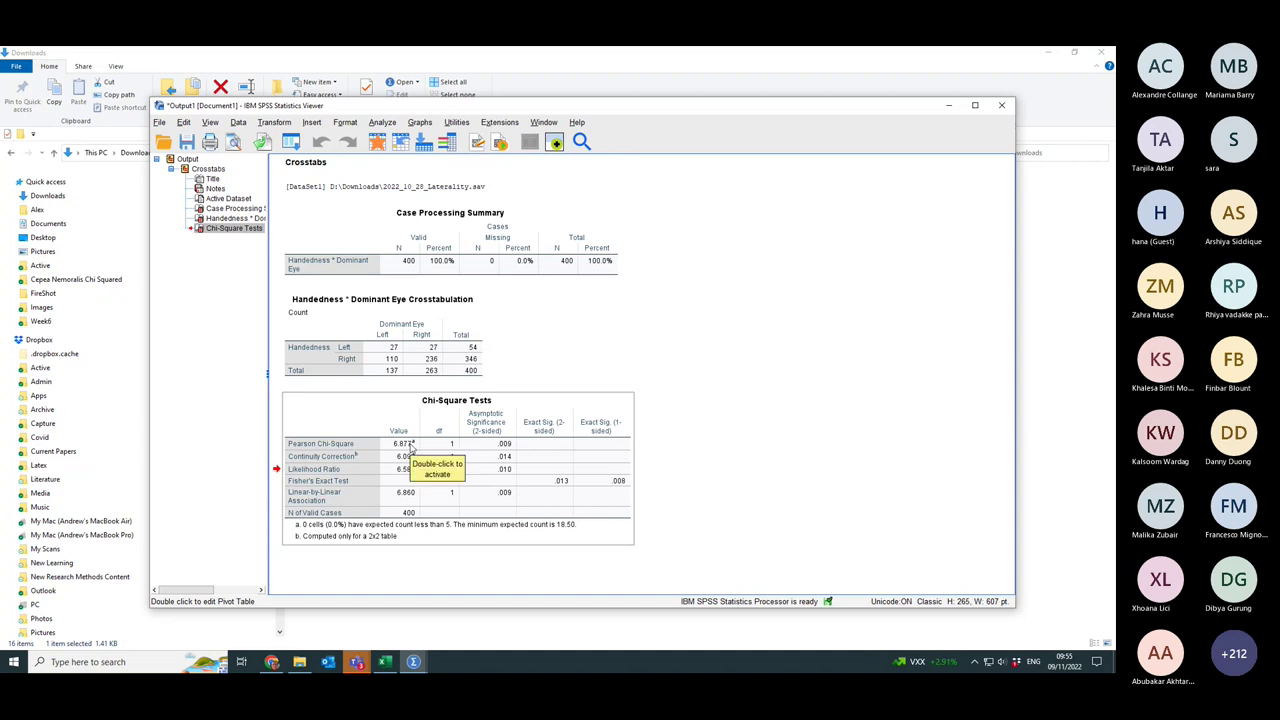
Open the Analyze menu from the Output Viewer
{"action": "left_click", "coordinate": [381, 122]}
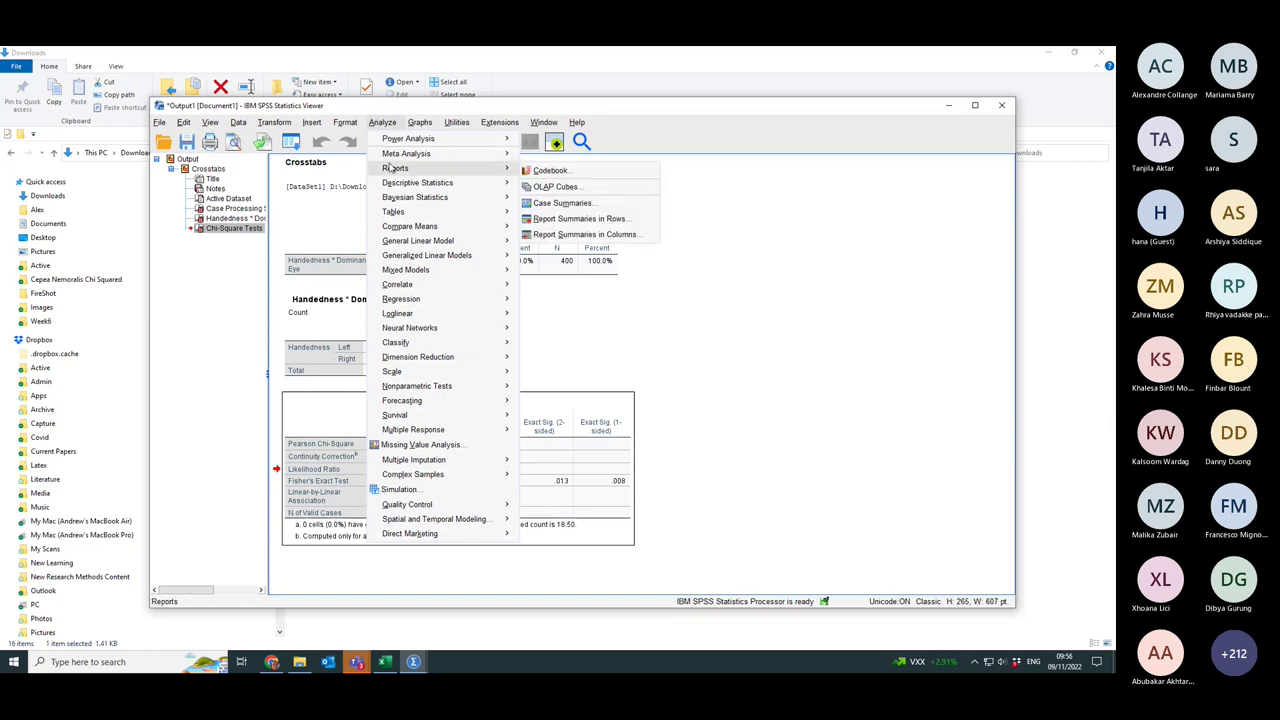
Rerun the Handedness by Dominant Eye crosstab with Risk added to the statistics
{"action": "mouse_move", "coordinate": [422, 184]}
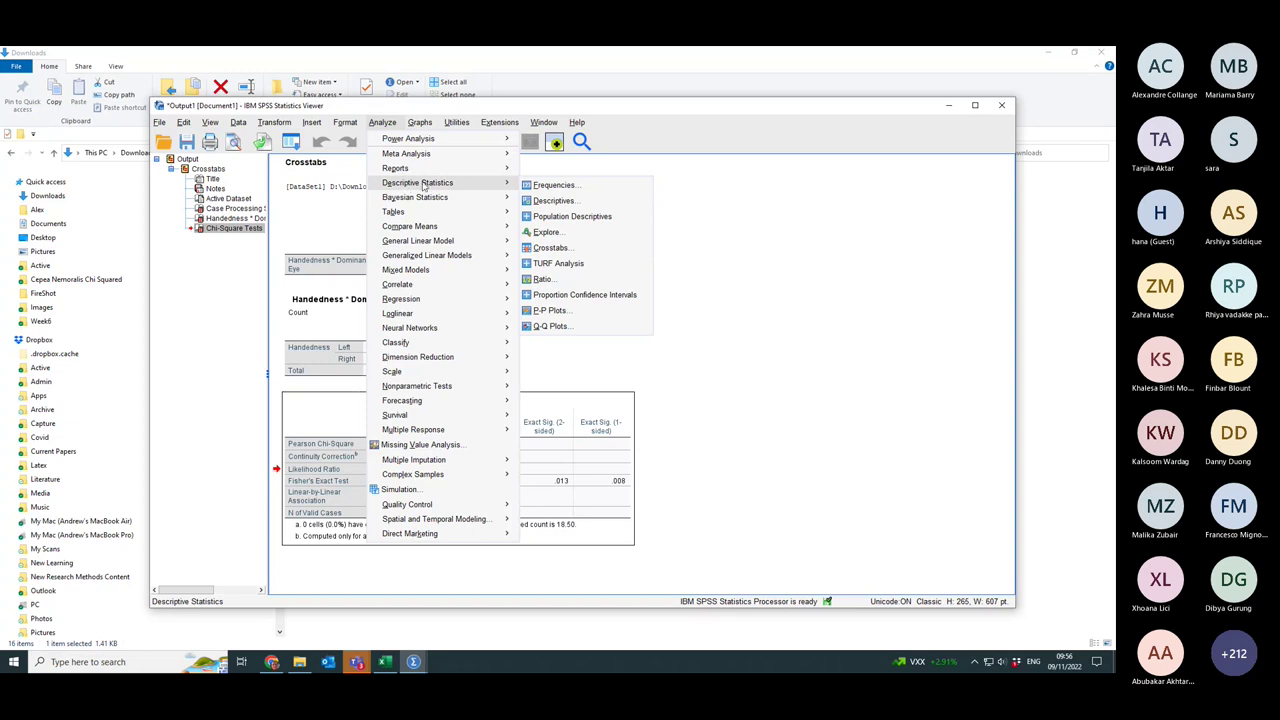
{"action": "left_click", "coordinate": [549, 248]}
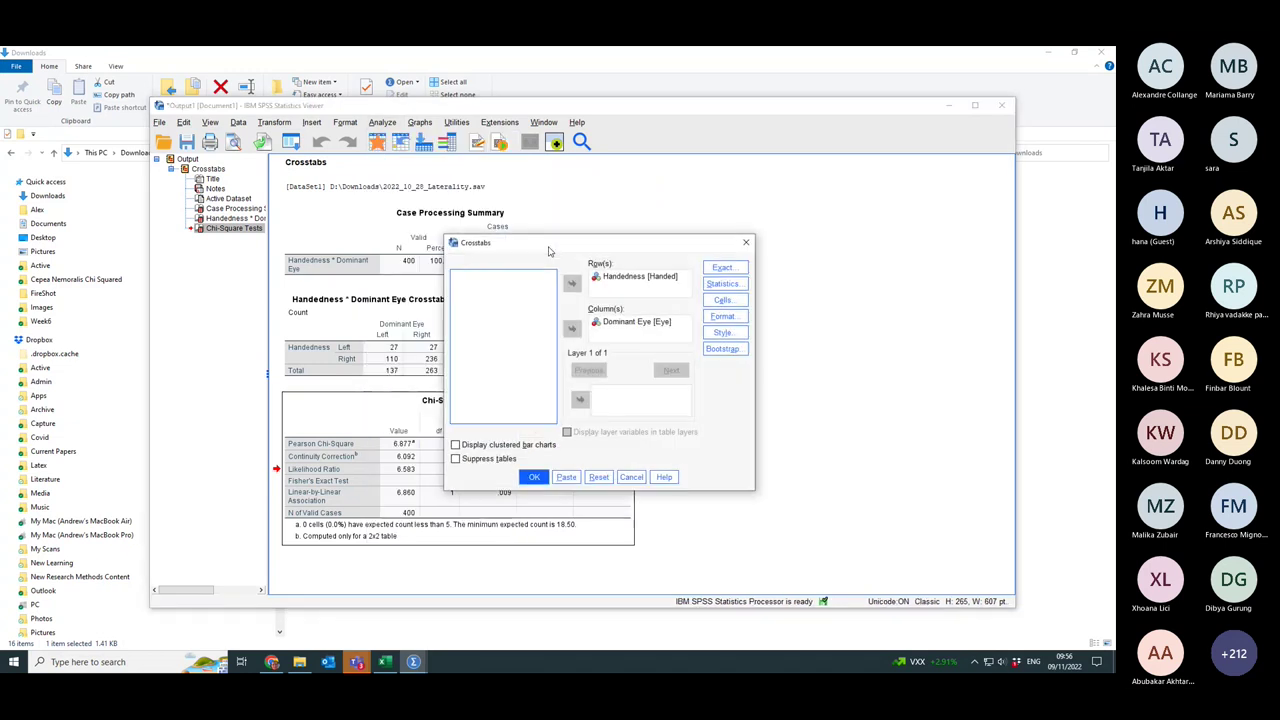
{"action": "left_click", "coordinate": [718, 285]}
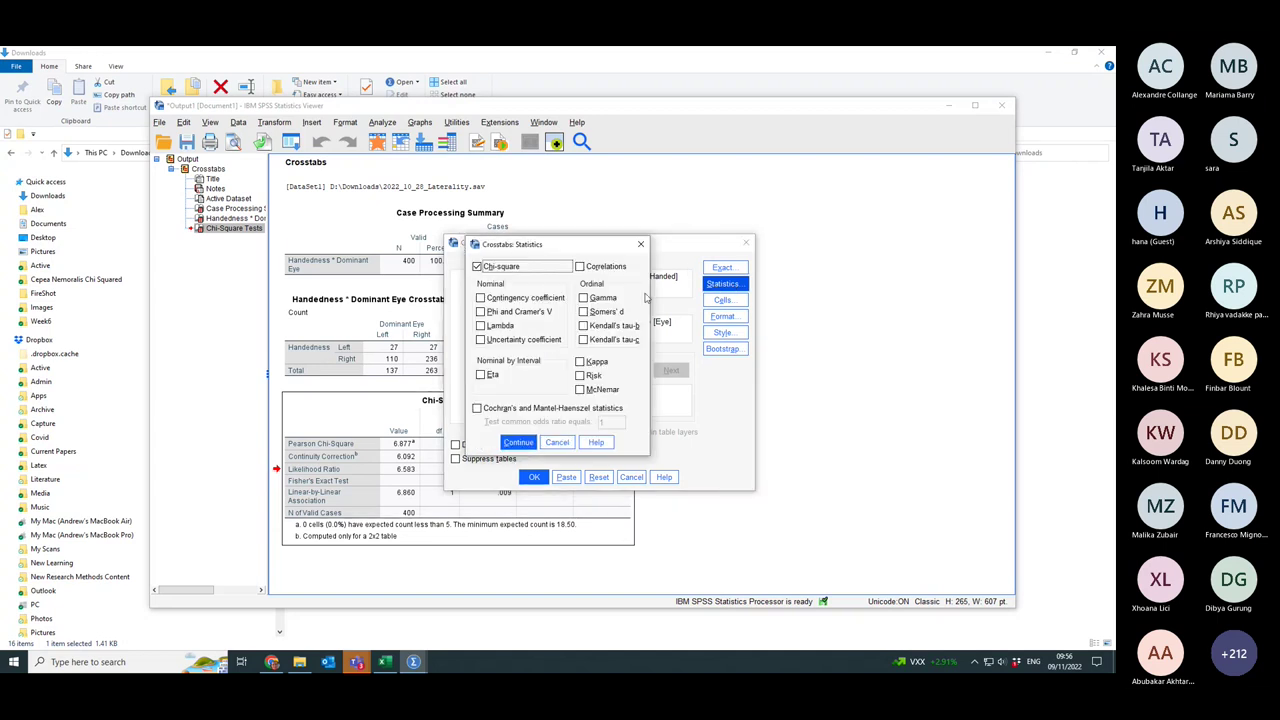
{"action": "left_click", "coordinate": [580, 376]}
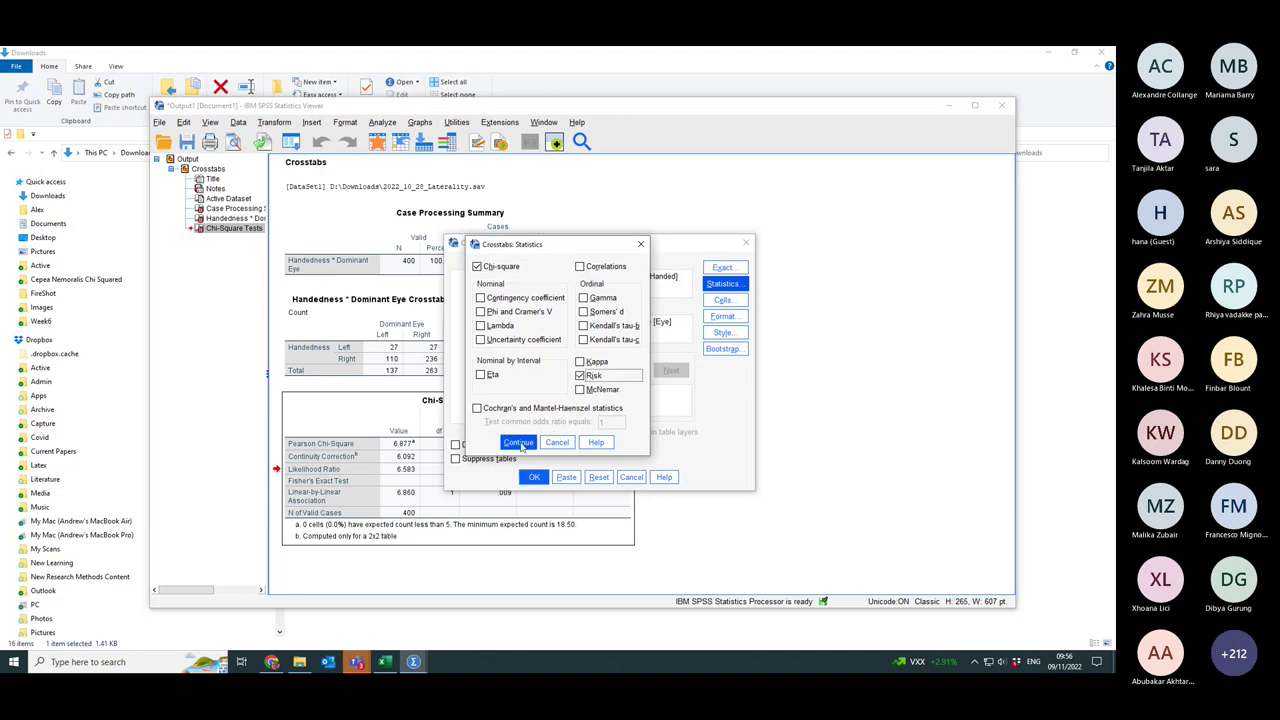
{"action": "left_click", "coordinate": [518, 442]}
{"action": "left_click", "coordinate": [533, 478]}
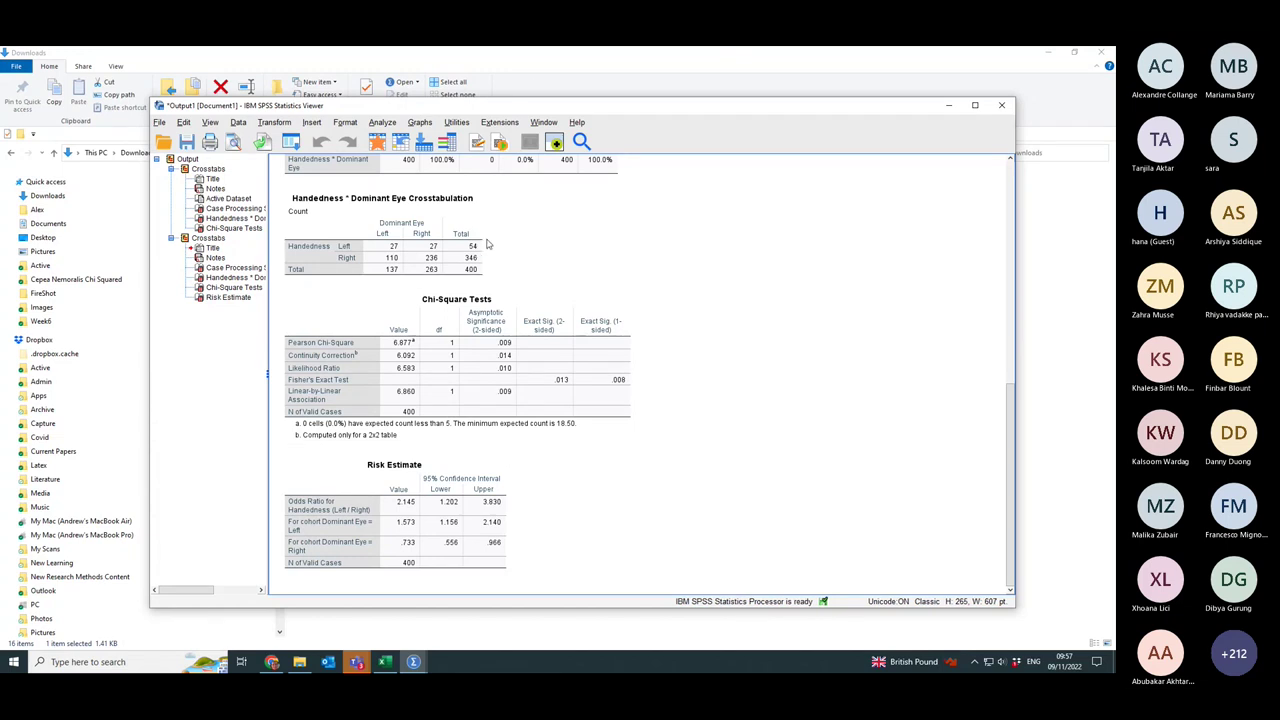
Inspect the new crosstabulation and the Risk Estimate table with odds ratio 2.145
{"action": "left_click", "coordinate": [398, 260]}
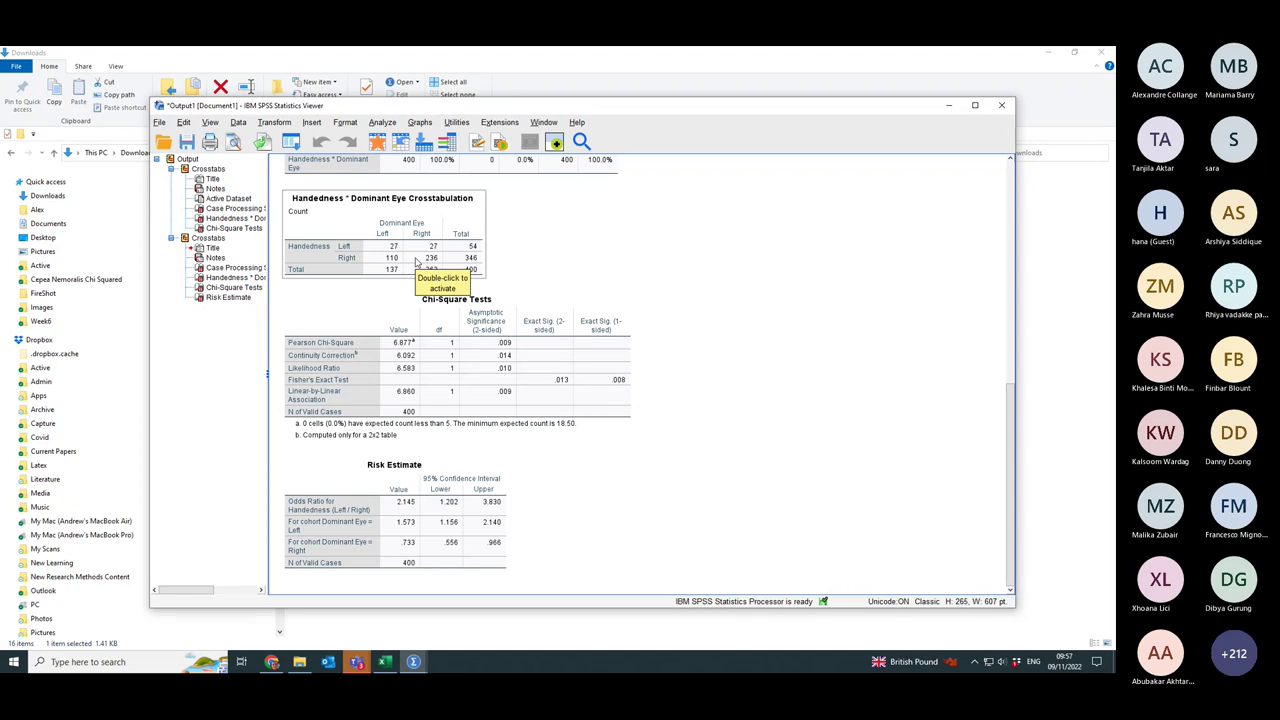
{"action": "left_click", "coordinate": [499, 540]}
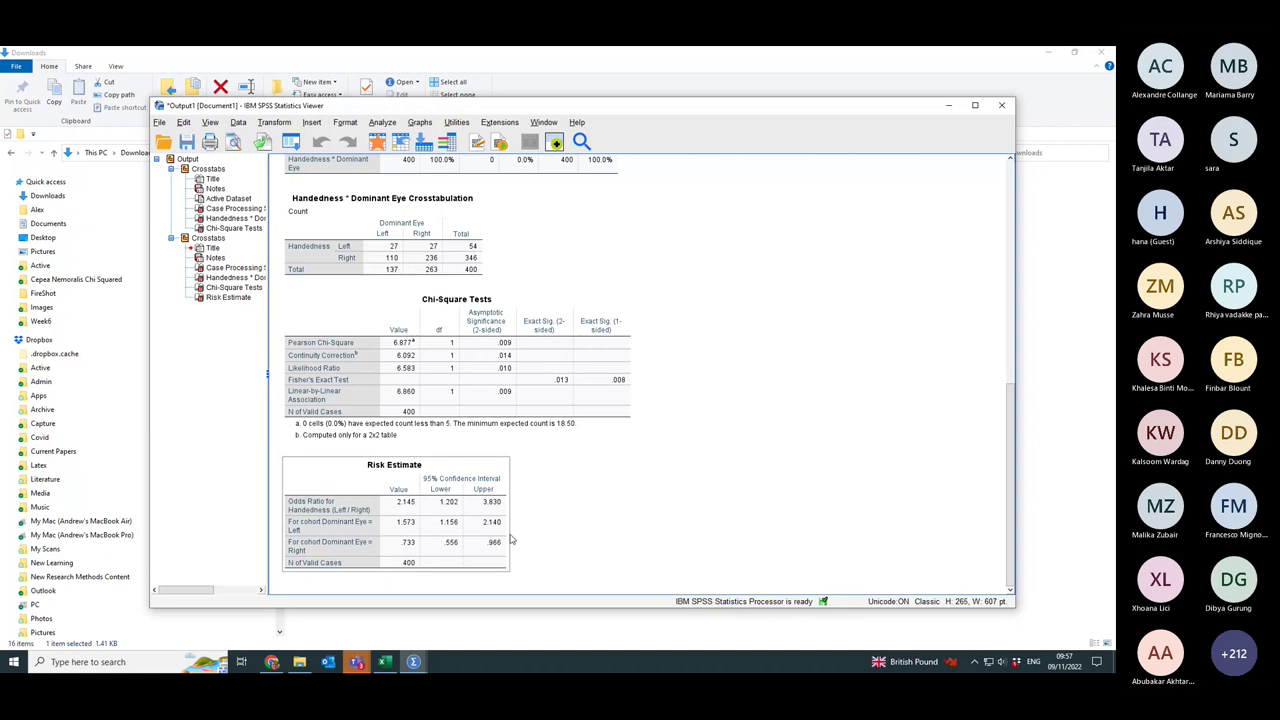